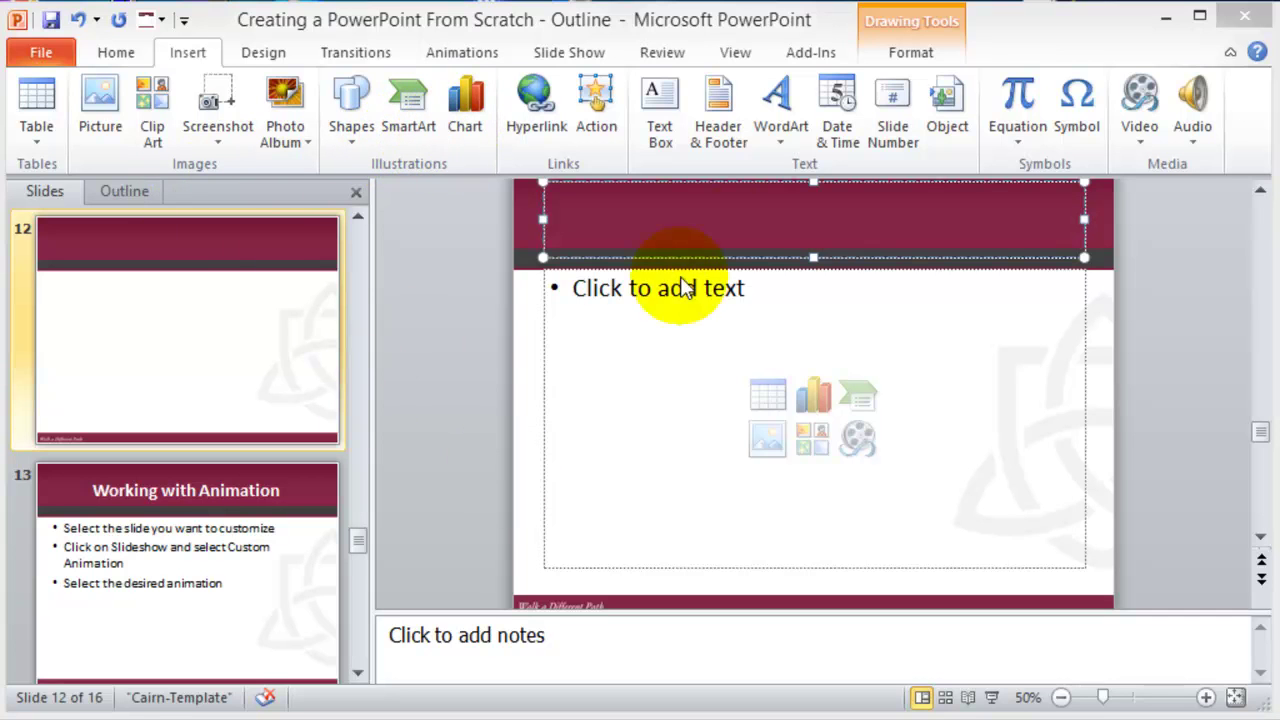
Step: Title slide 12 'Inserting Tables and Charts' and bring up the table-size grid
click(757, 223)
text(Inserting Tables and Charts)
click(758, 404)
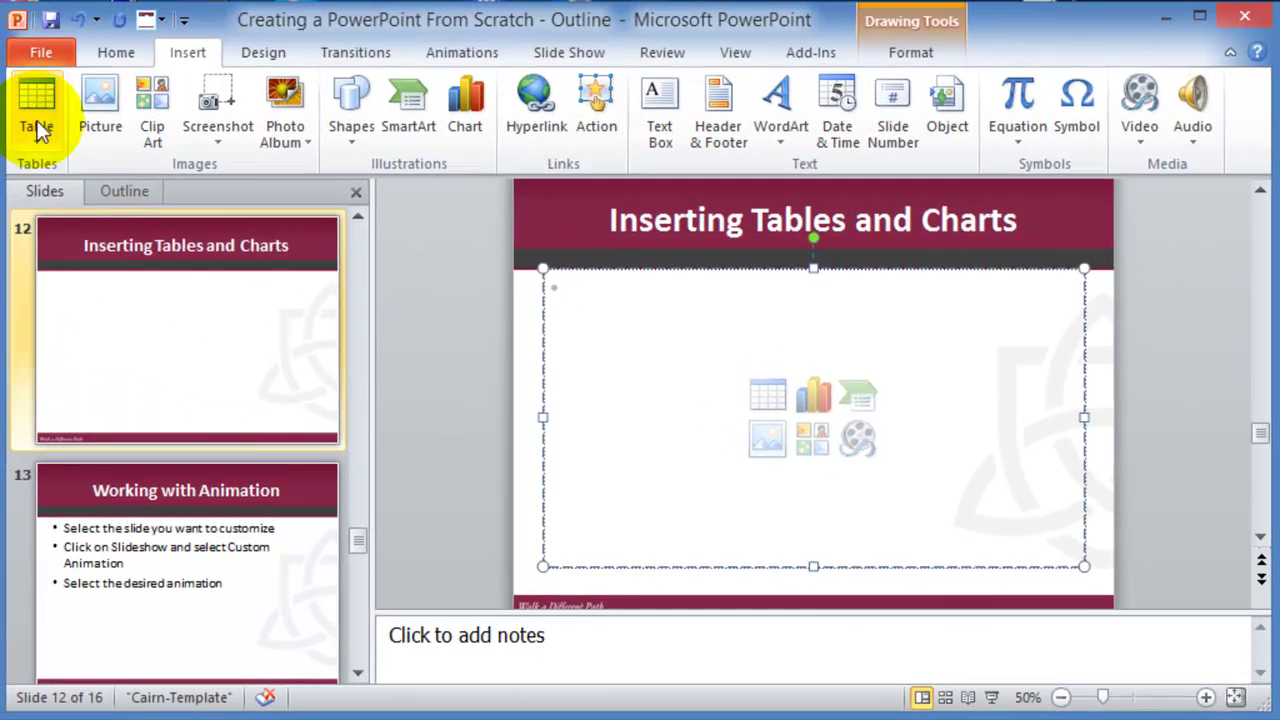
click(40, 118)
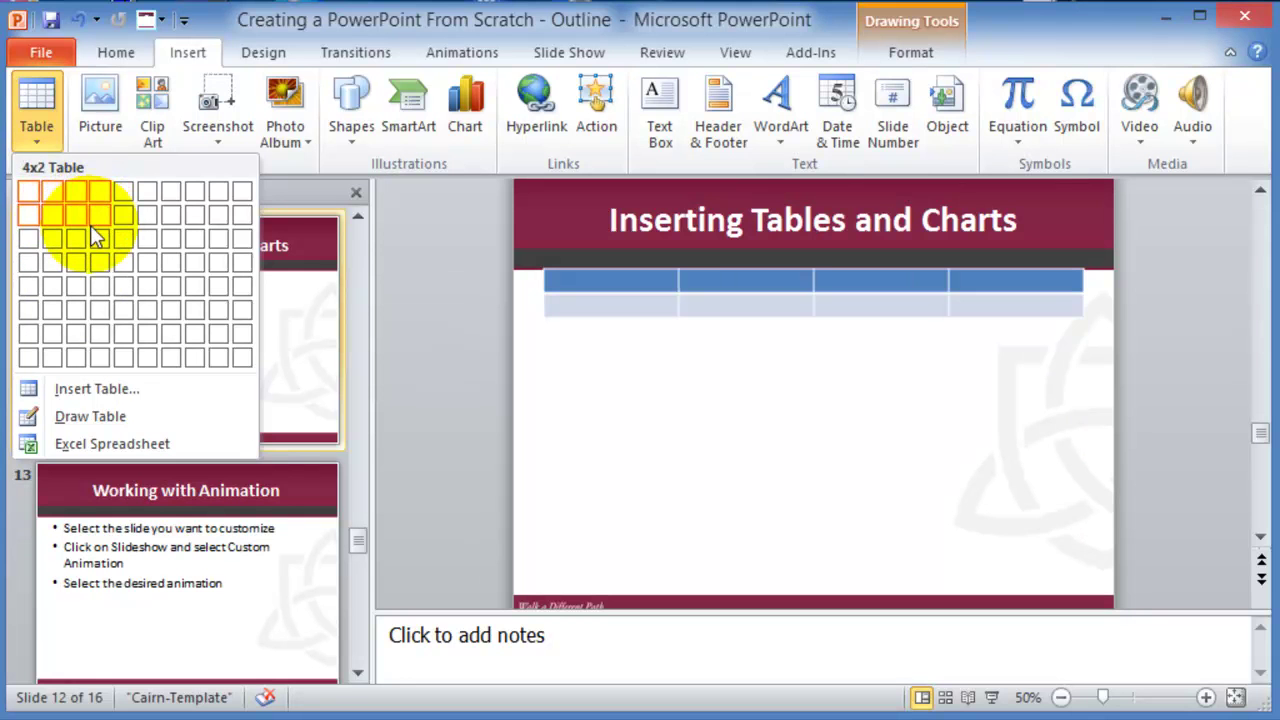
Step: Insert a 4x3 table and enter 'Name' and 'Address' in the first two header cells
click(96, 230)
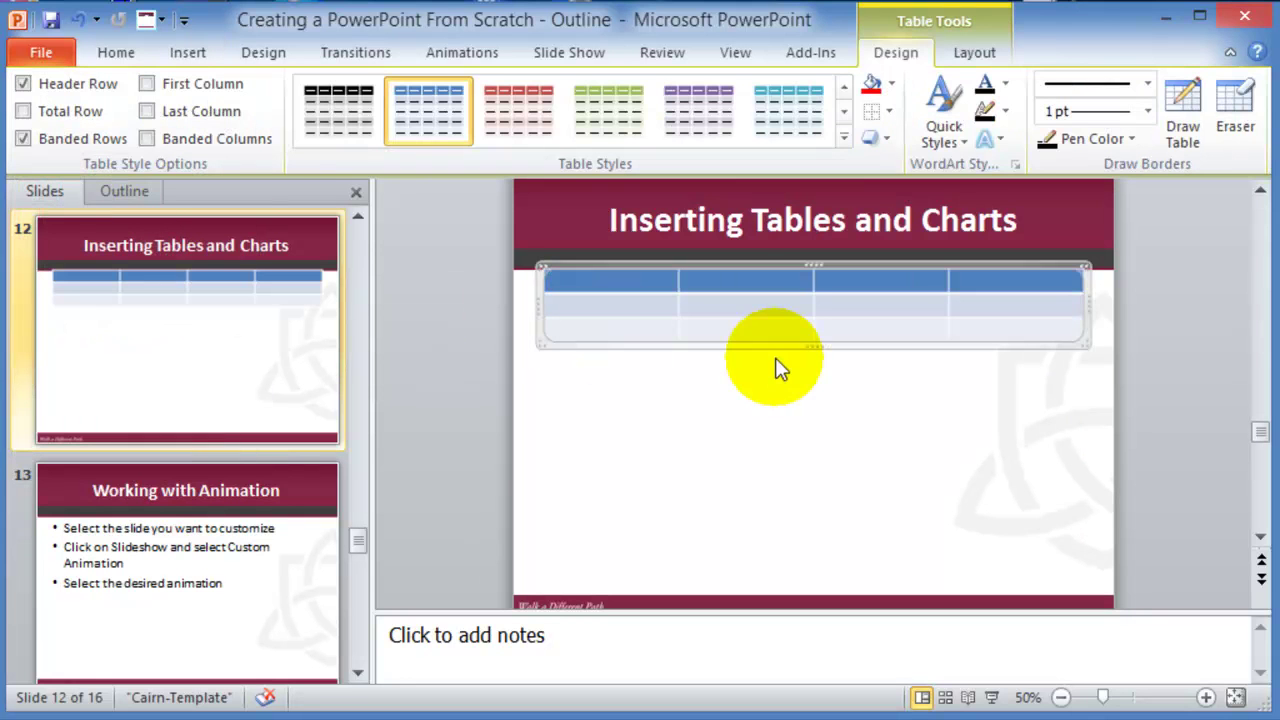
click(616, 279)
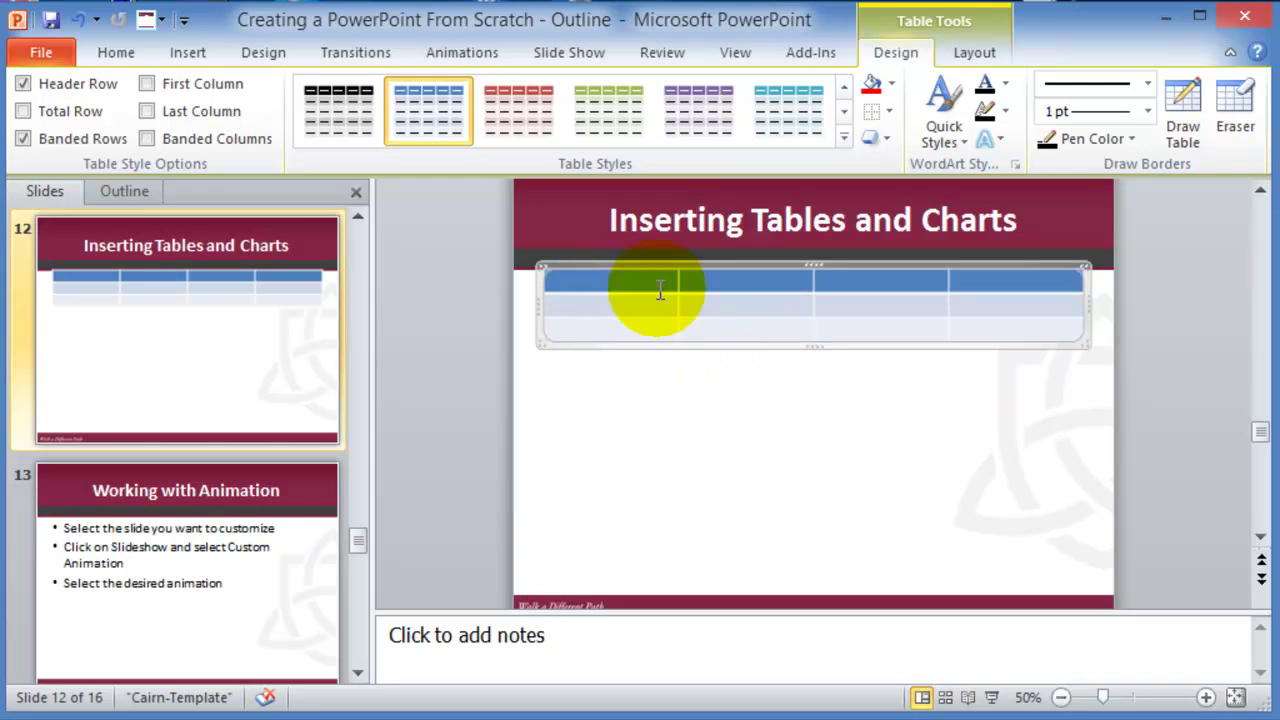
text(Name)
key(Tab)
text(Address)
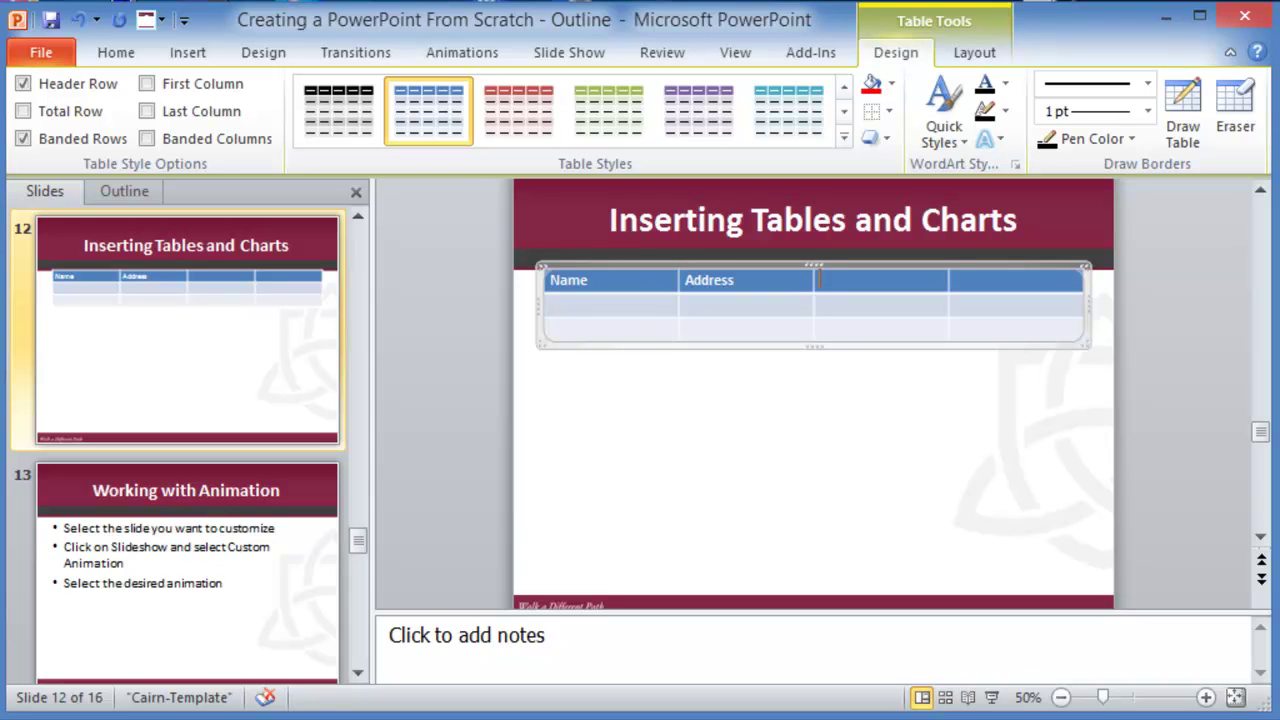
click(917, 417)
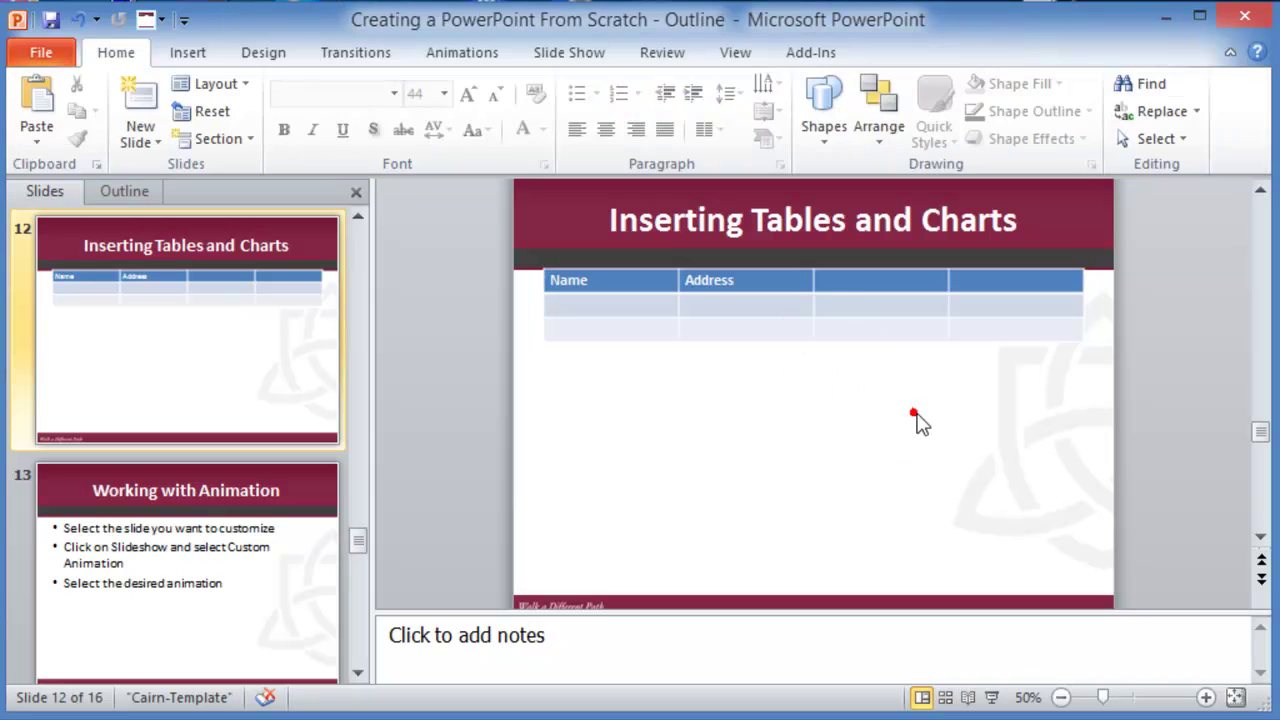
click(856, 345)
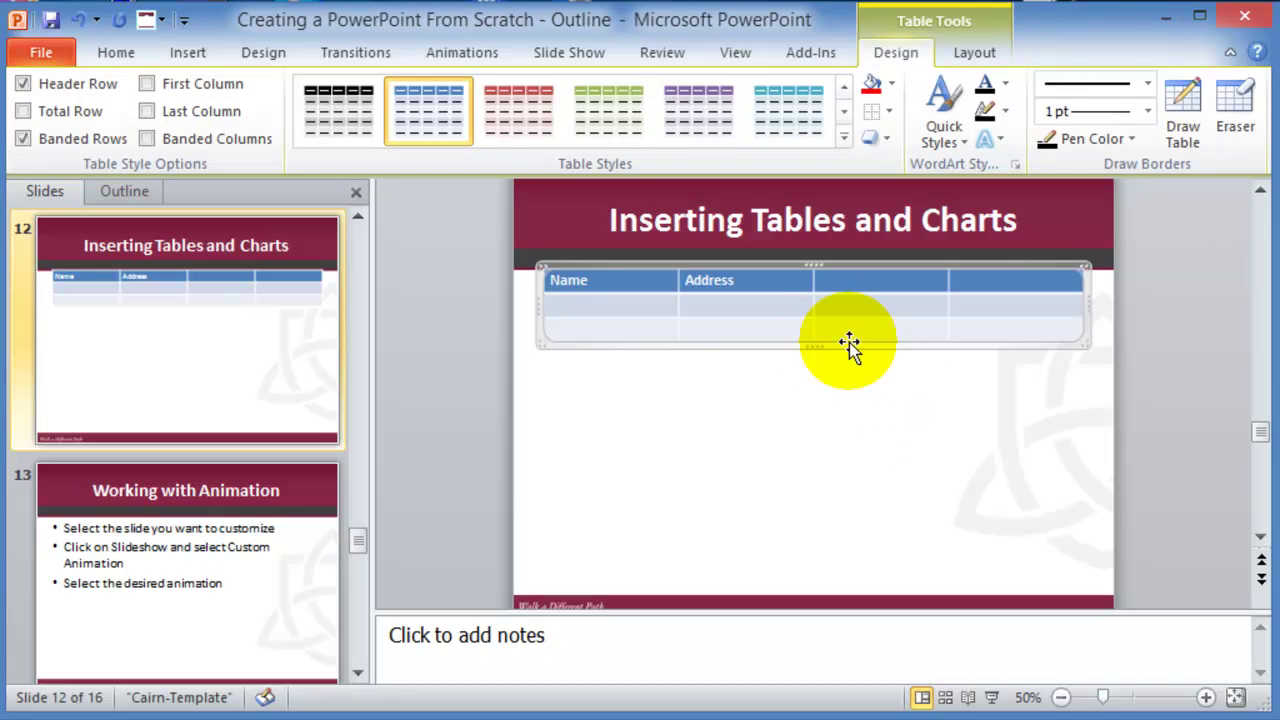
Step: Apply the Light Style 2 - Accent 6 table style, leaving table effects unchanged
click(844, 138)
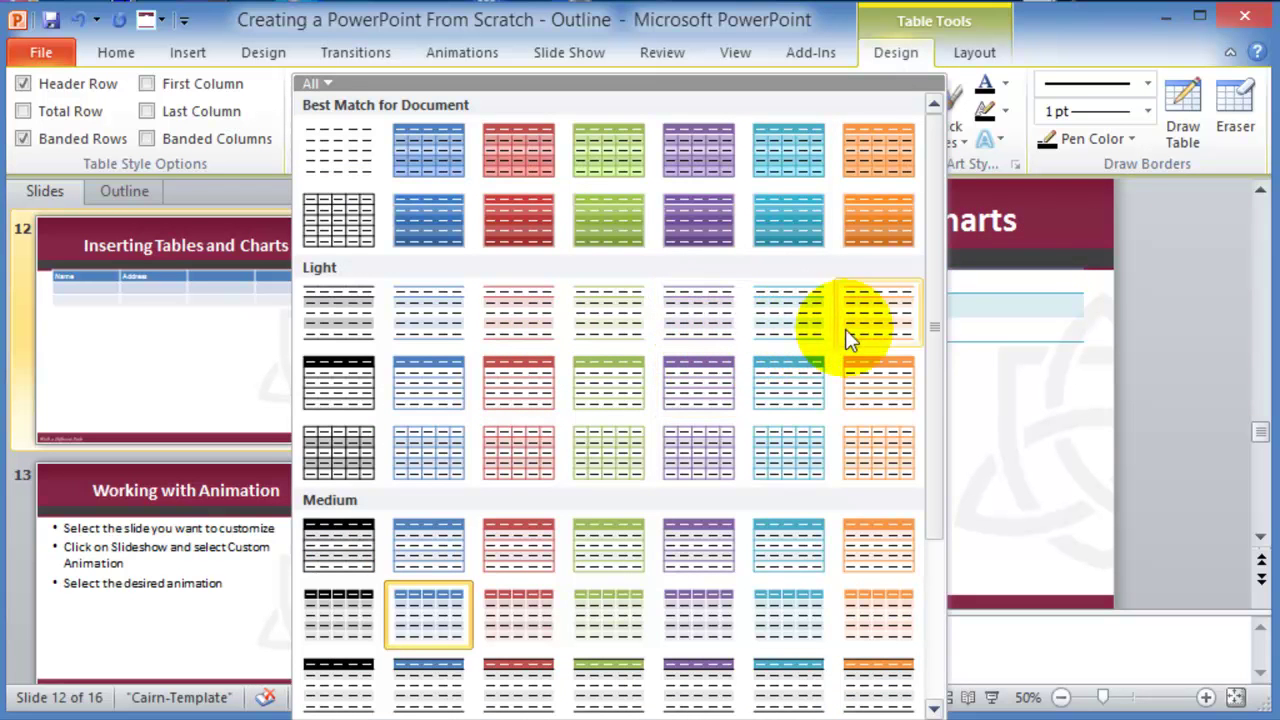
click(883, 384)
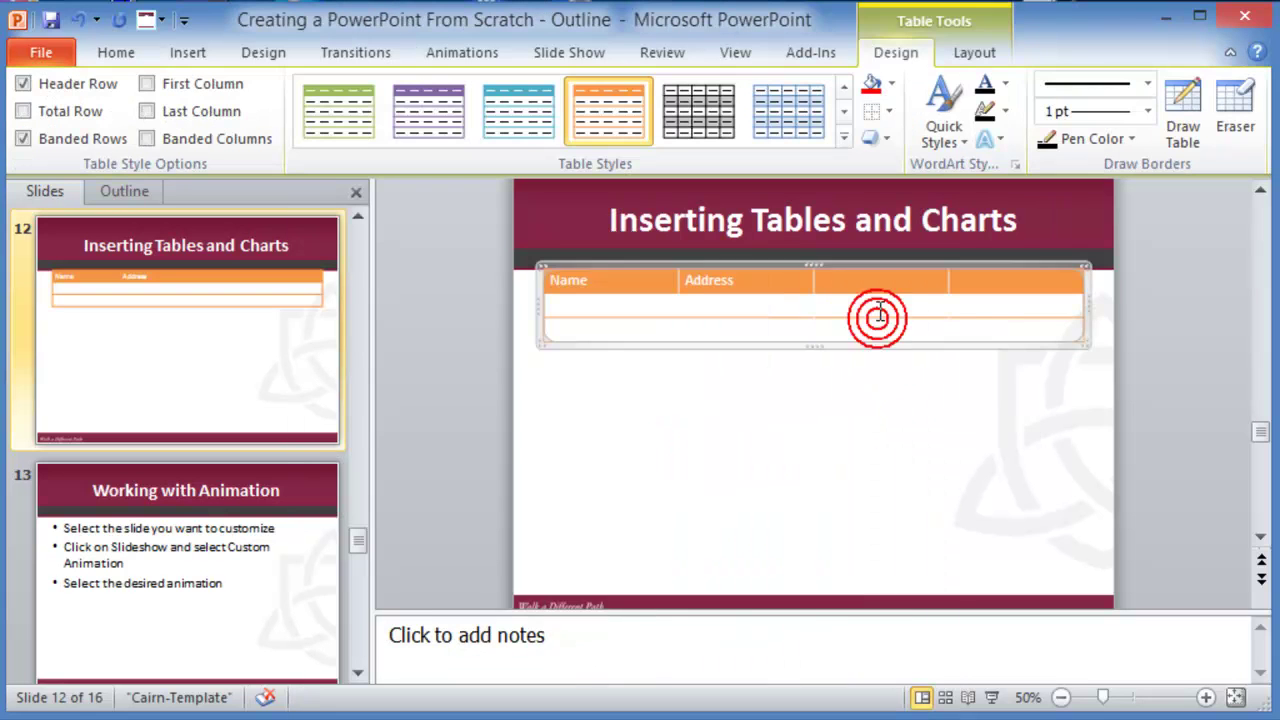
click(886, 138)
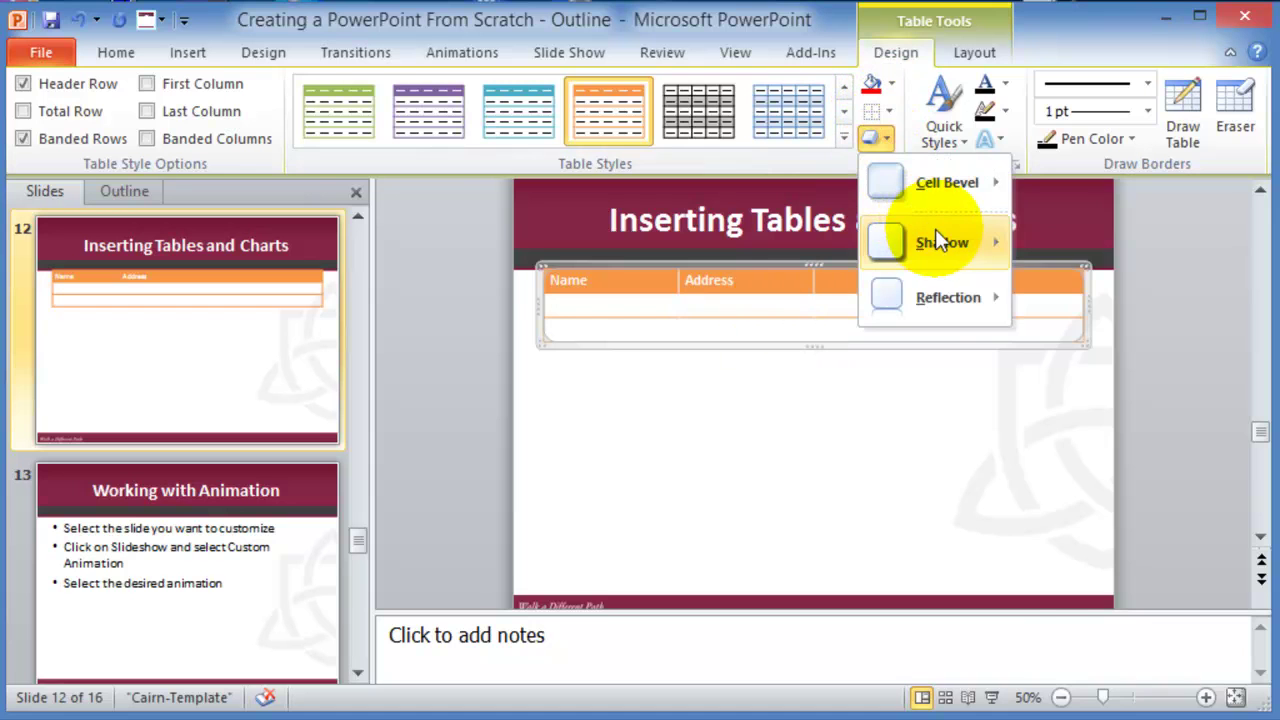
mouse_move(935, 240)
mouse_move(975, 312)
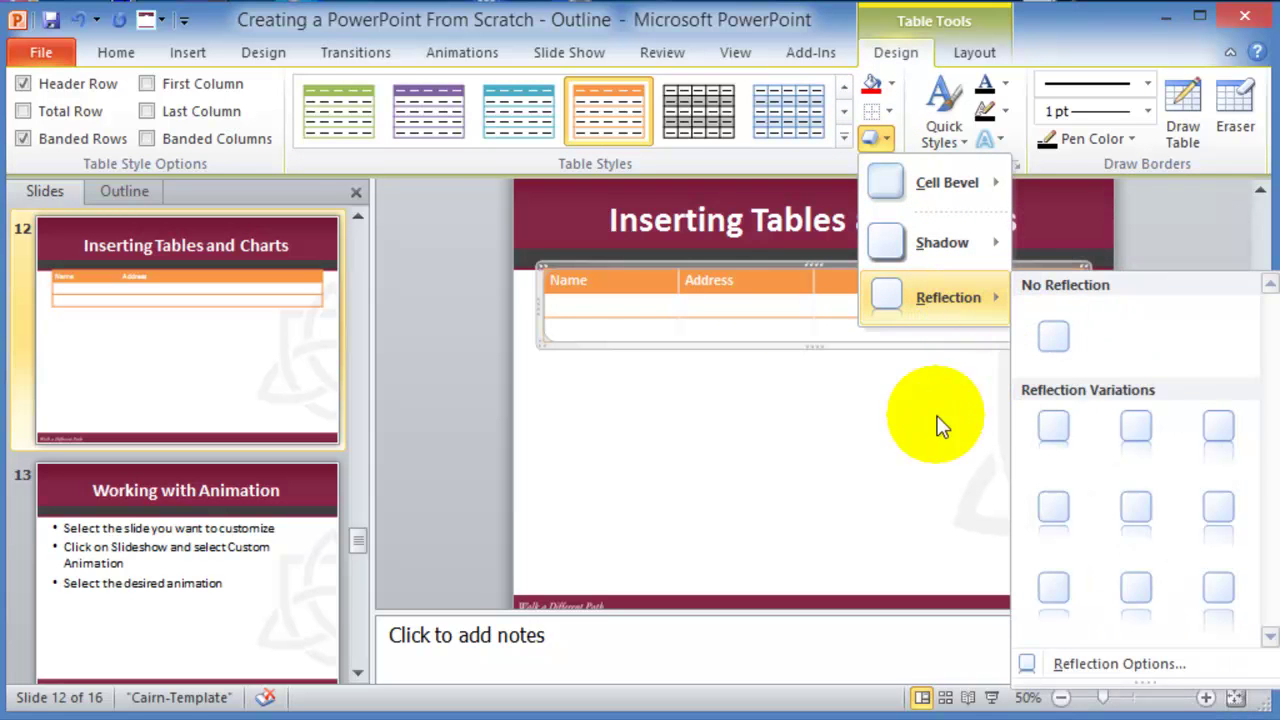
click(795, 436)
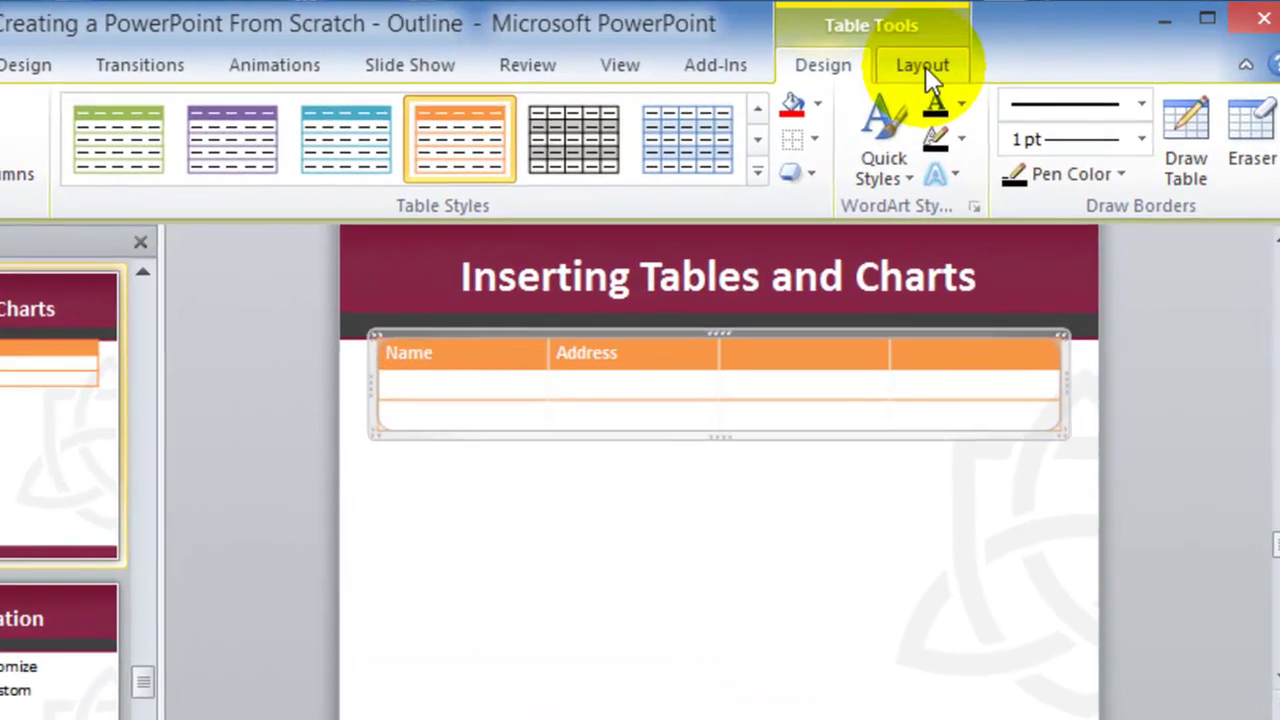
Step: Insert a row below the table's last row, making the table 1.62" tall
click(975, 54)
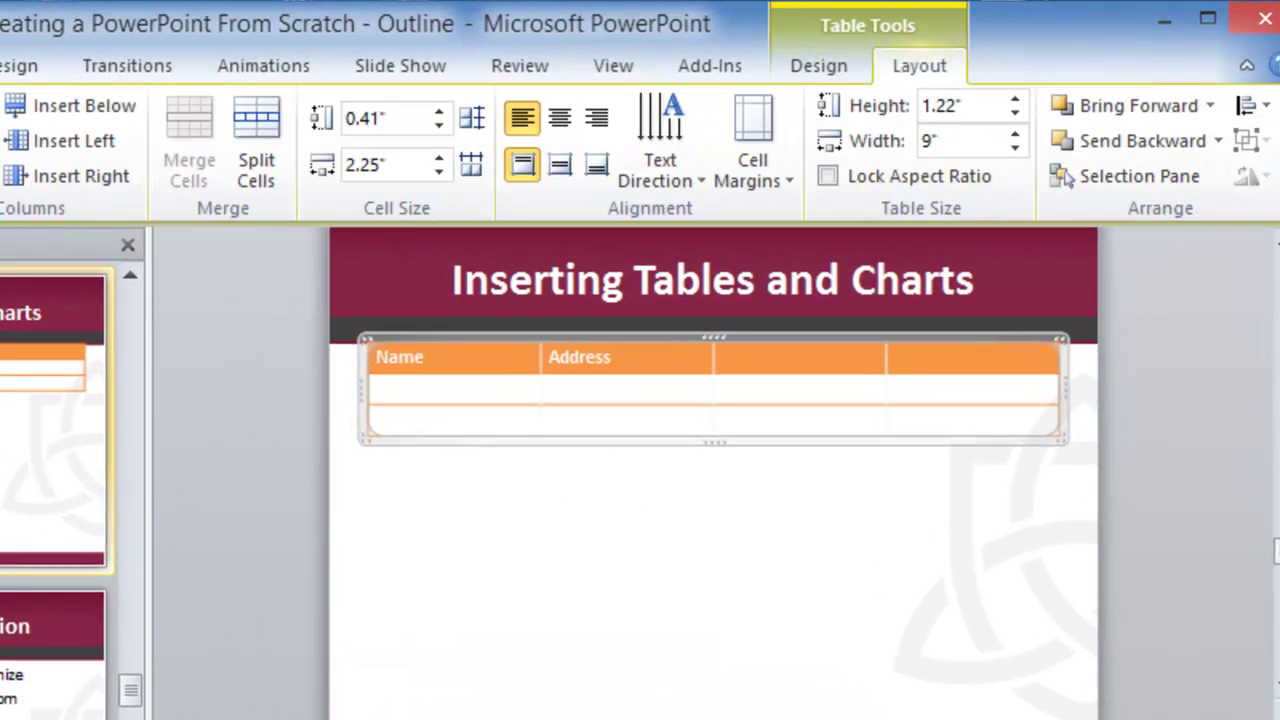
click(466, 426)
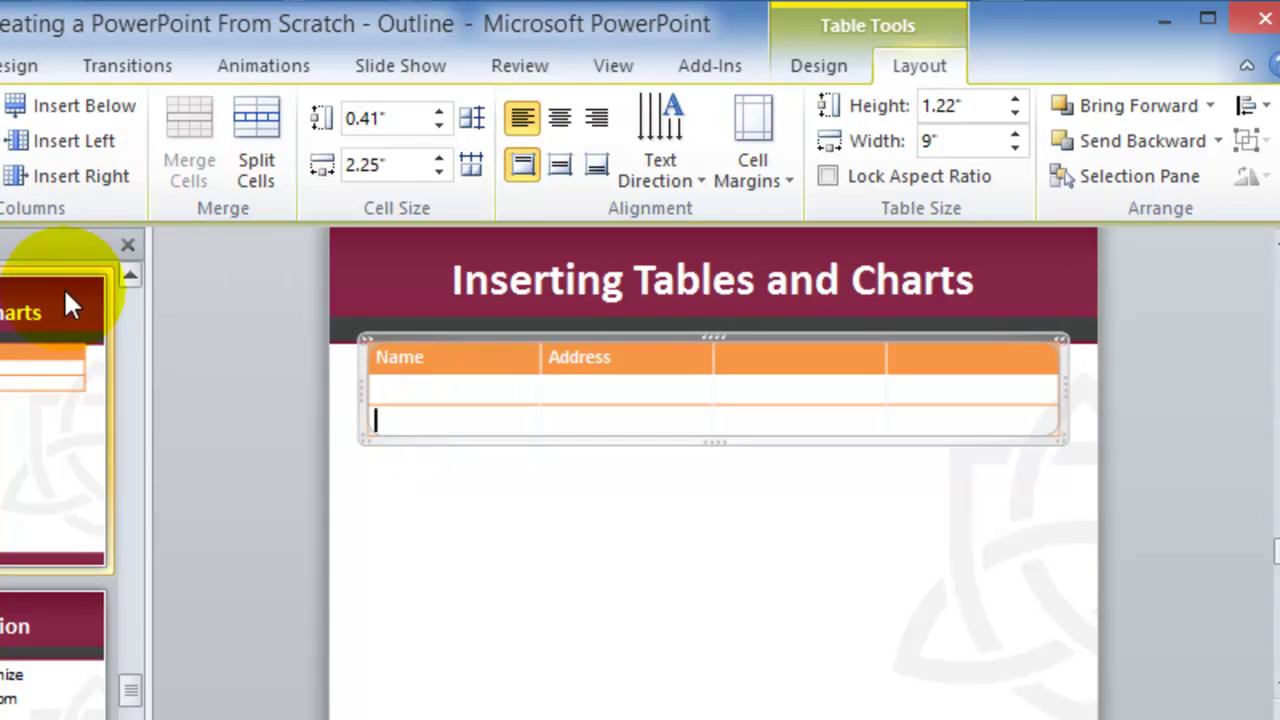
click(95, 108)
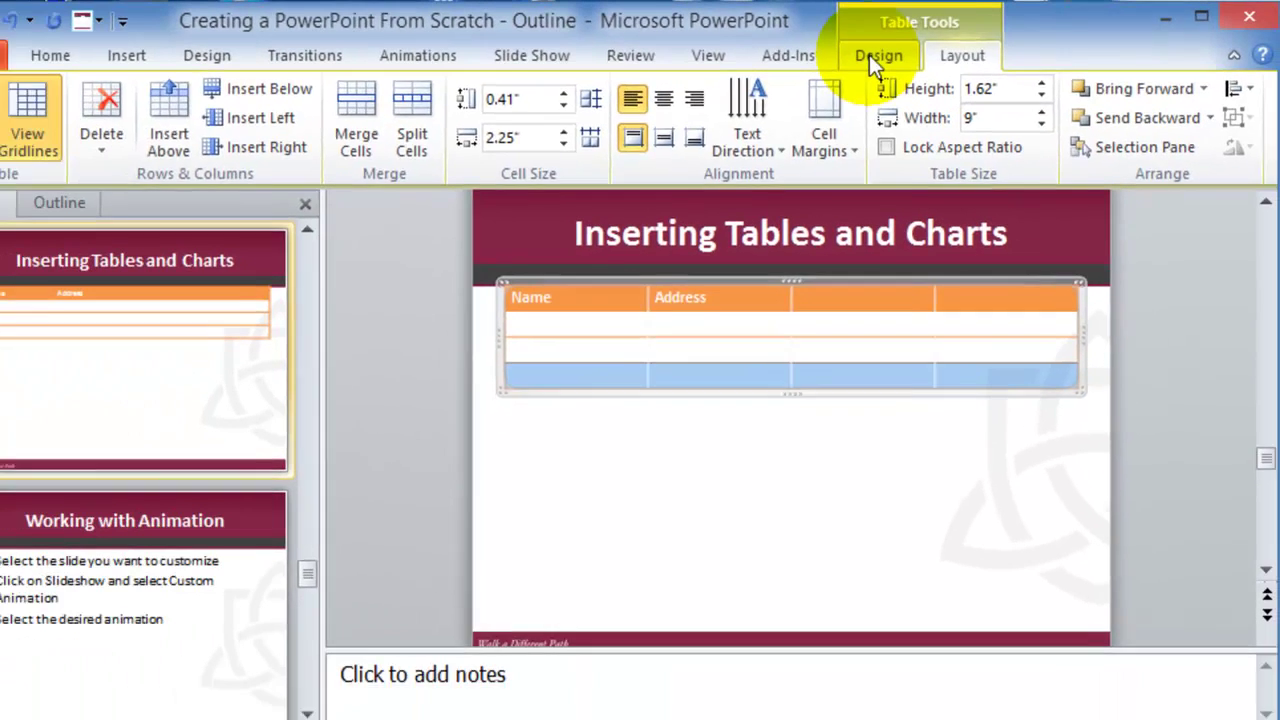
Step: Turn on First Column emphasis for the table, with Total Row left off
click(872, 57)
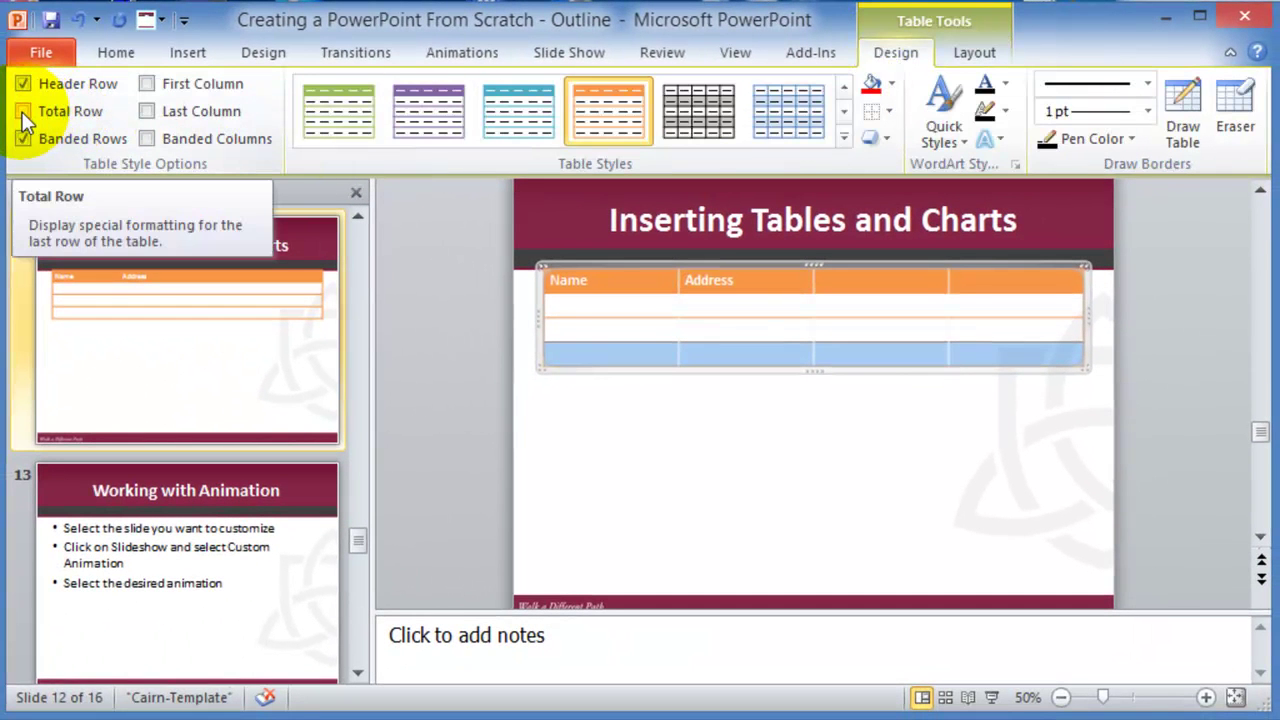
click(23, 111)
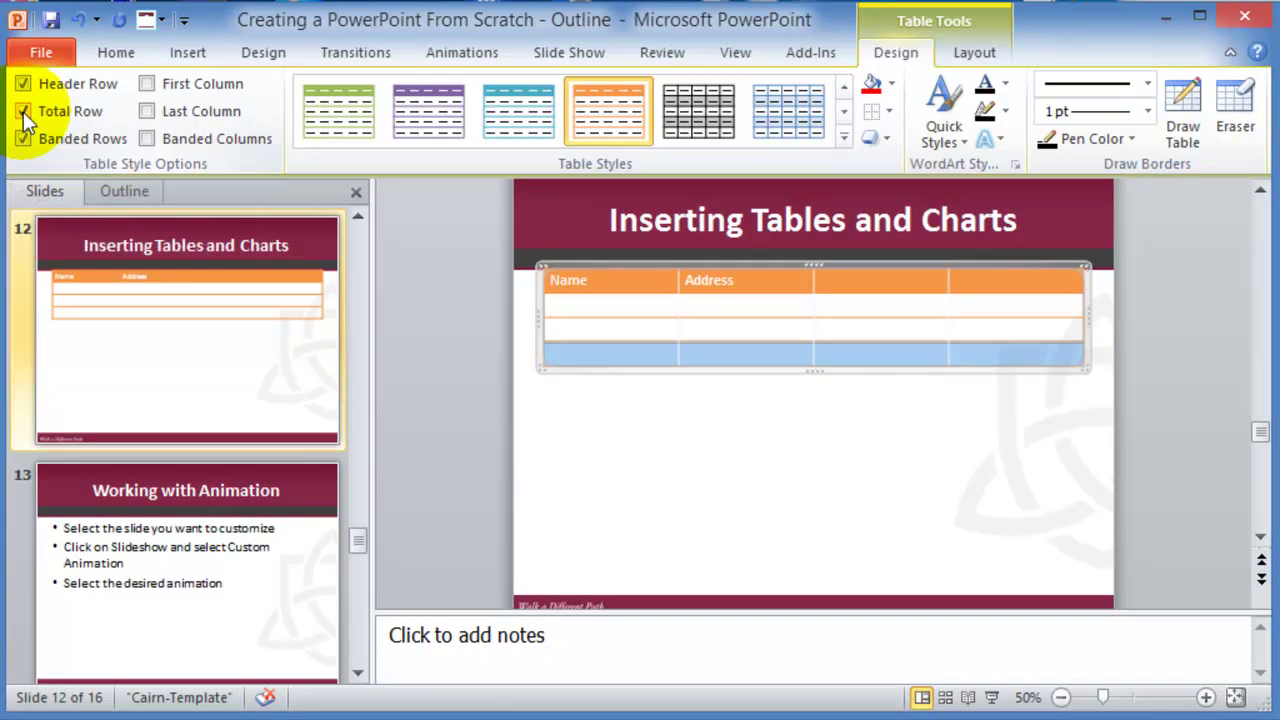
click(23, 111)
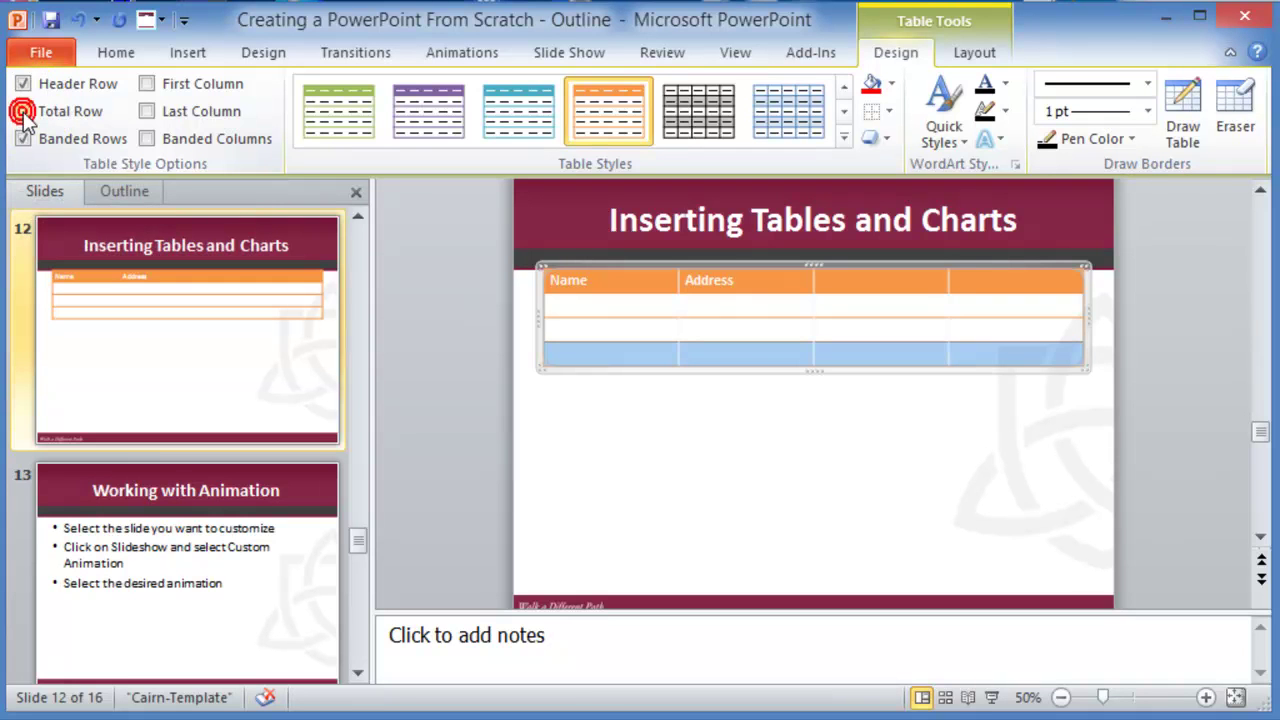
click(148, 85)
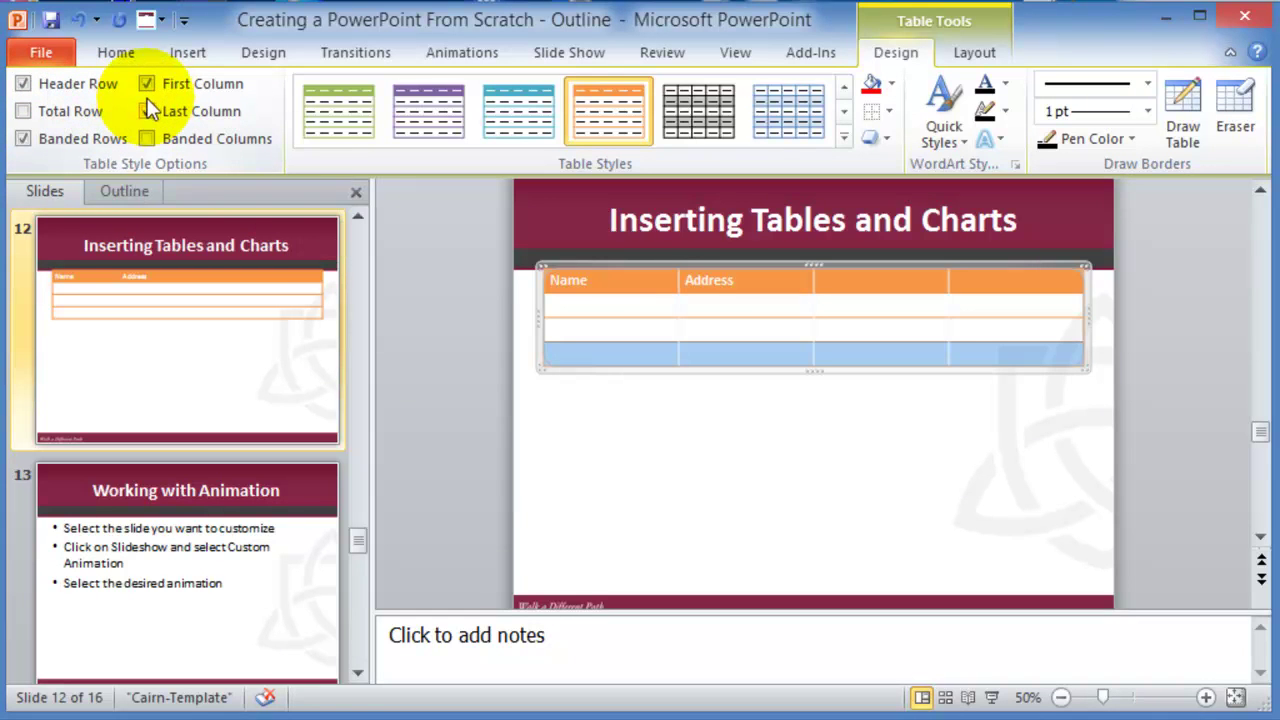
click(752, 460)
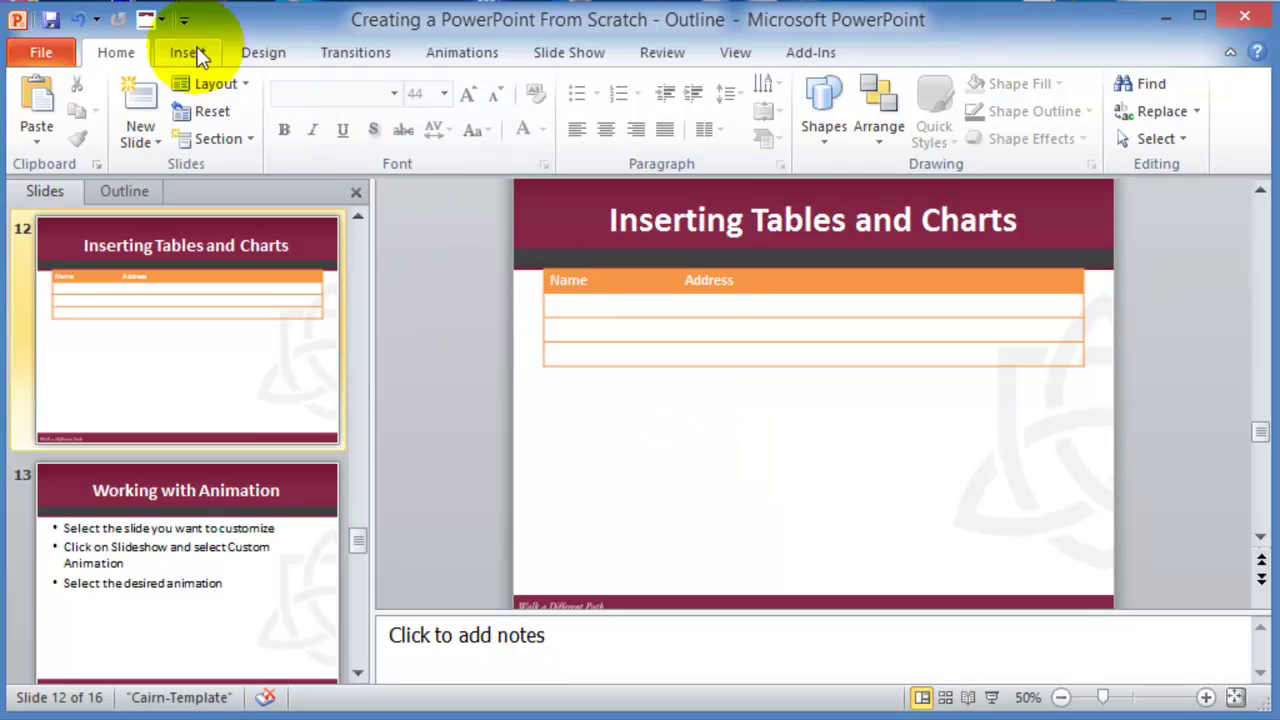
Step: Choose Column > Clustered Column in the Insert Chart dialog
click(187, 52)
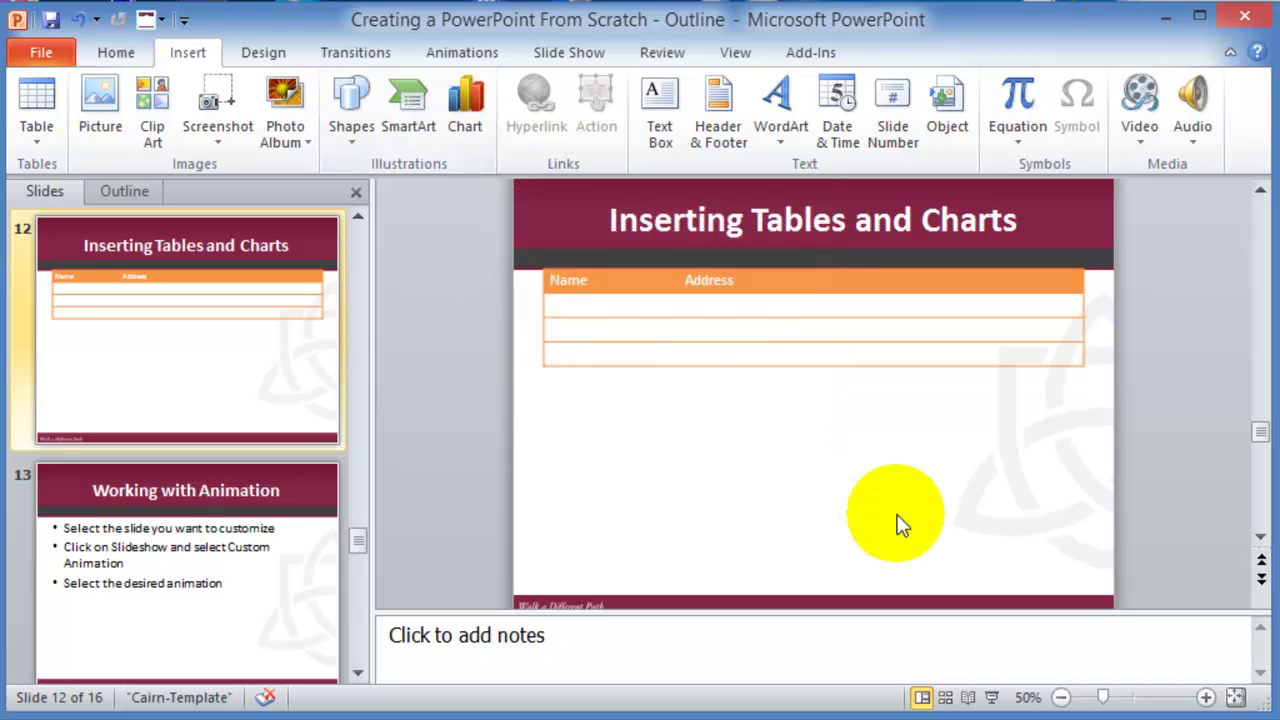
click(463, 130)
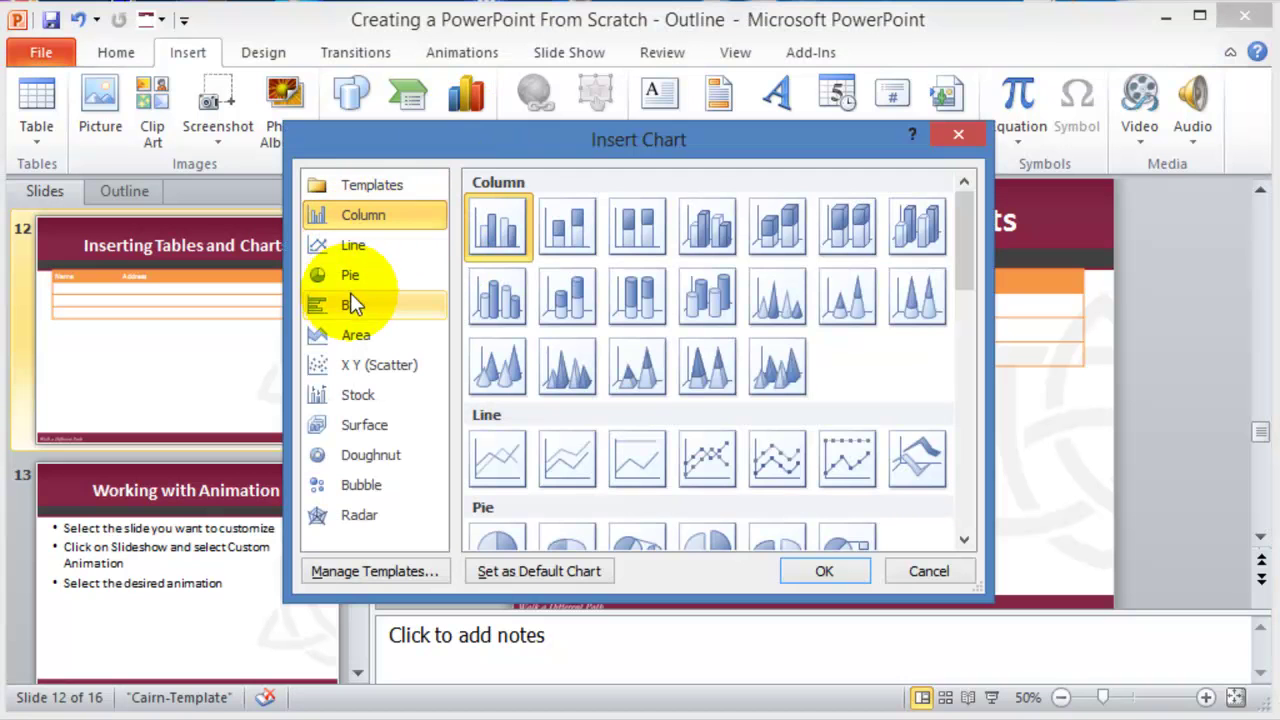
click(495, 234)
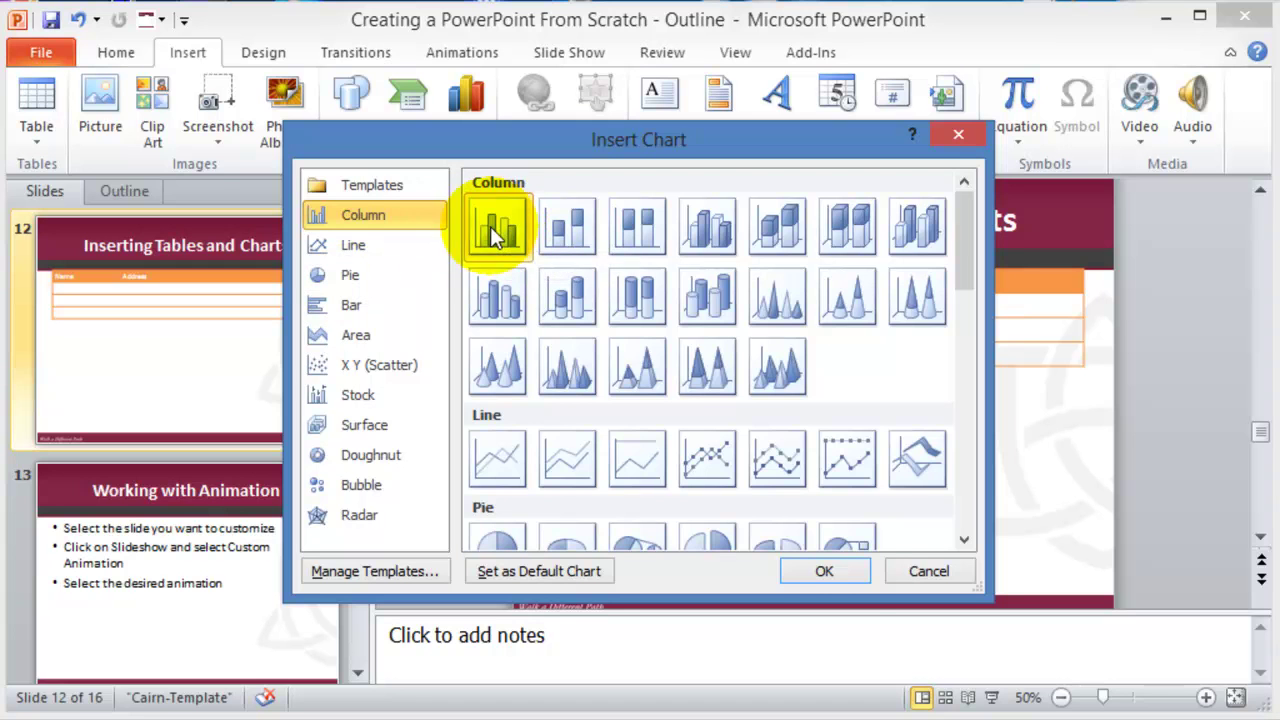
Step: Insert the chart and shrink its data range to Series 1 and 2, excluding column D
click(845, 568)
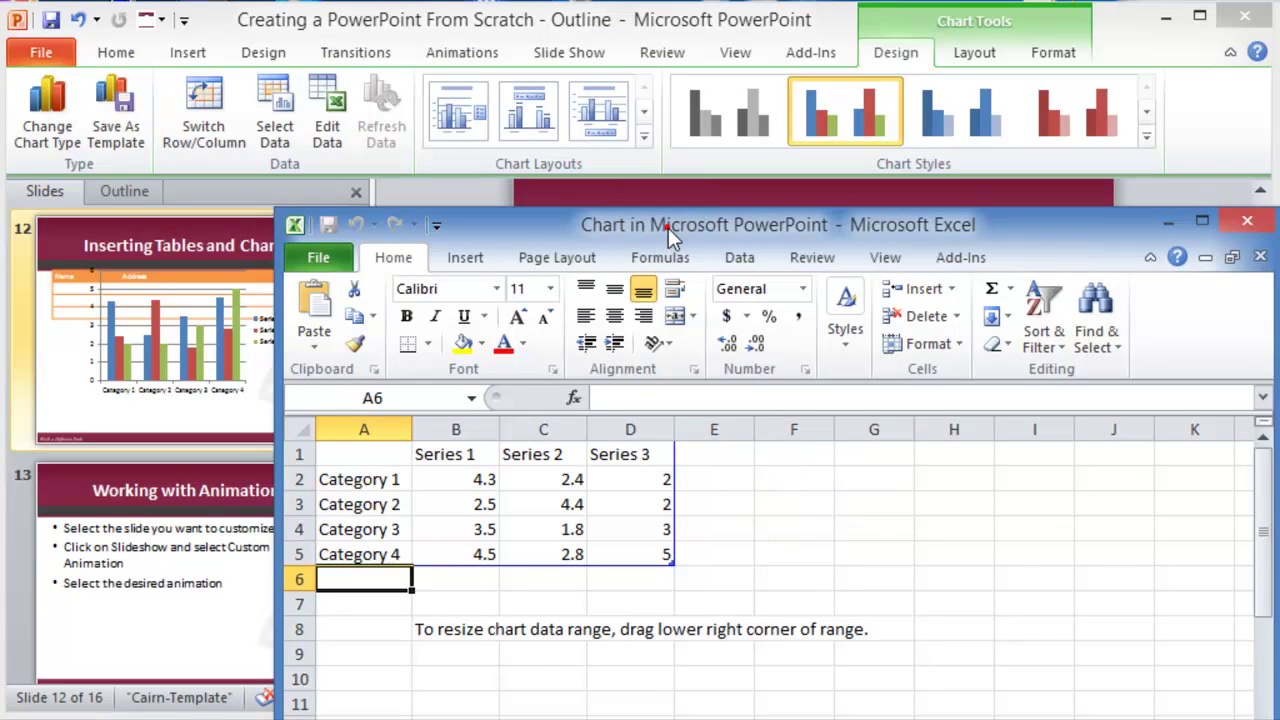
drag(668, 228, 645, 122)
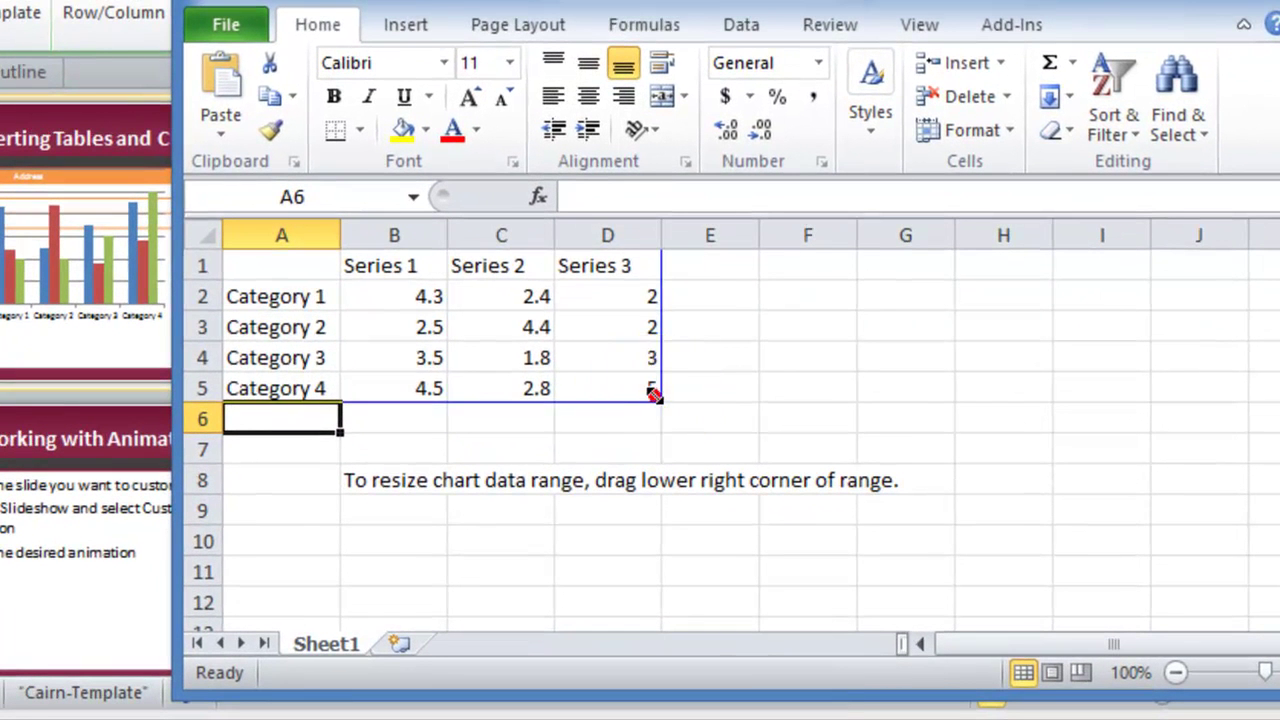
drag(651, 459, 601, 439)
drag(601, 377, 563, 372)
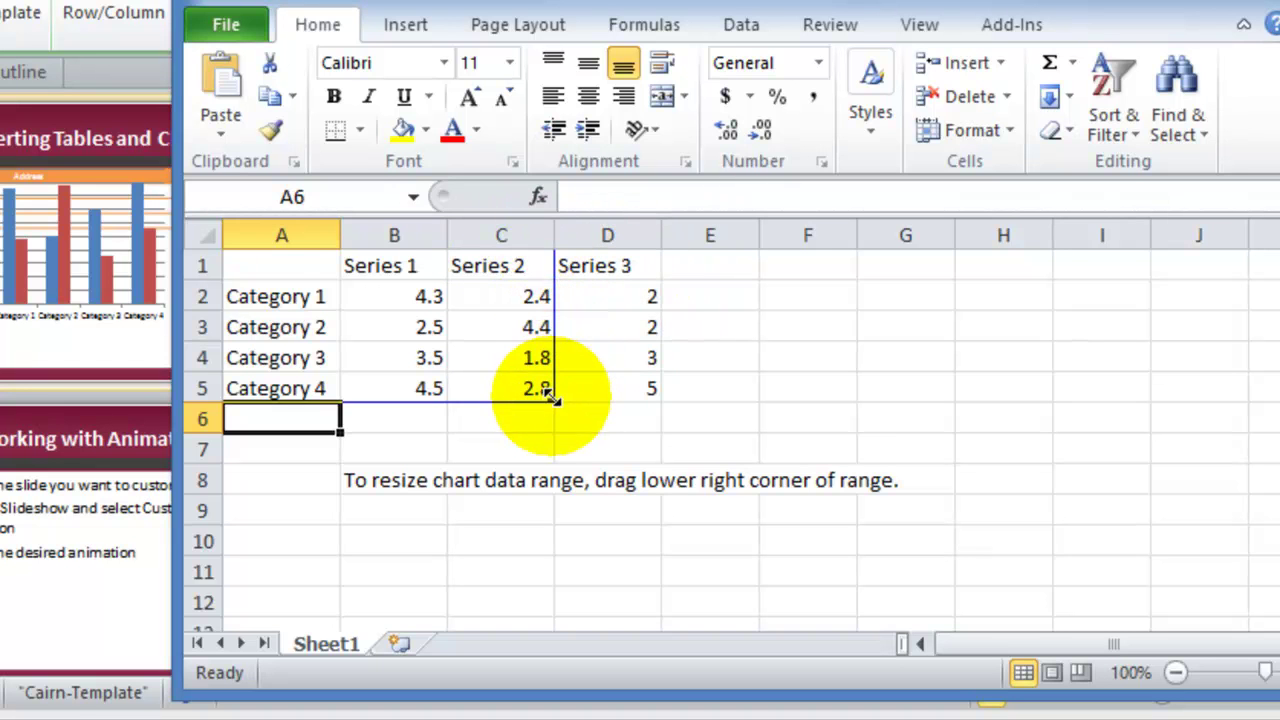
Step: Rename cells A2 and A3 to 'Quarter 1' and 'Quarter 2'
click(291, 298)
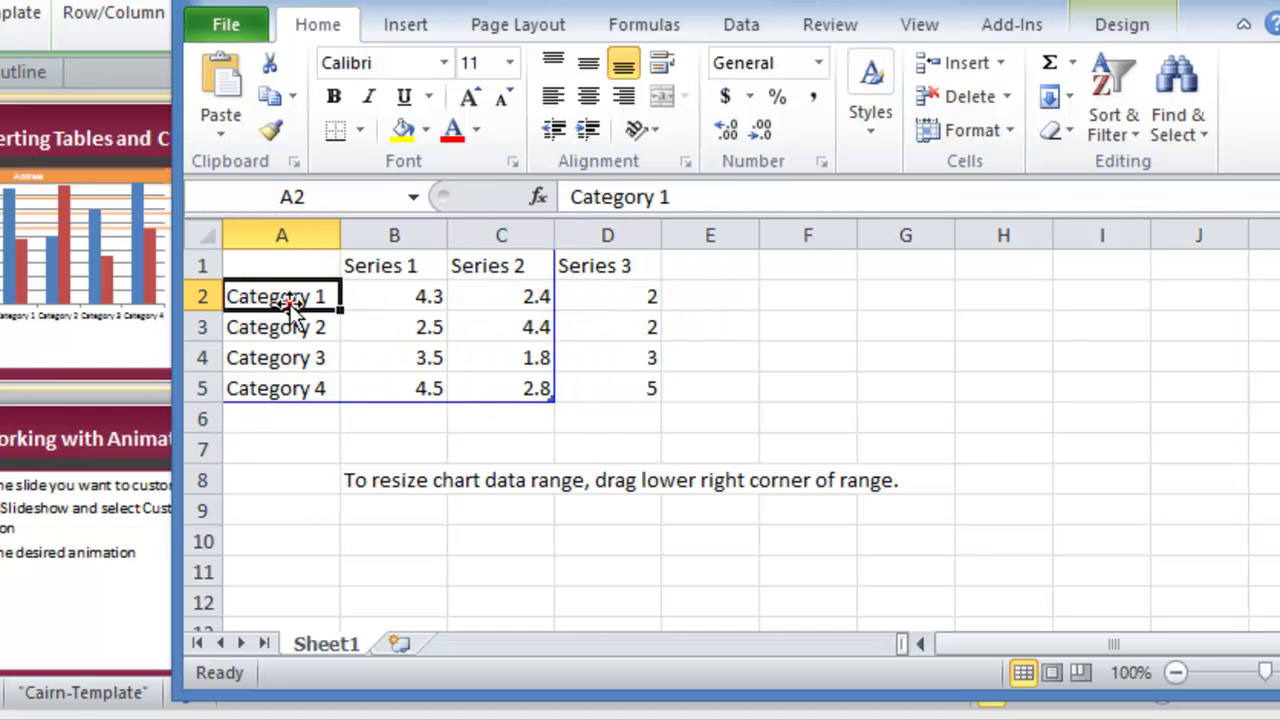
text(Quarter)
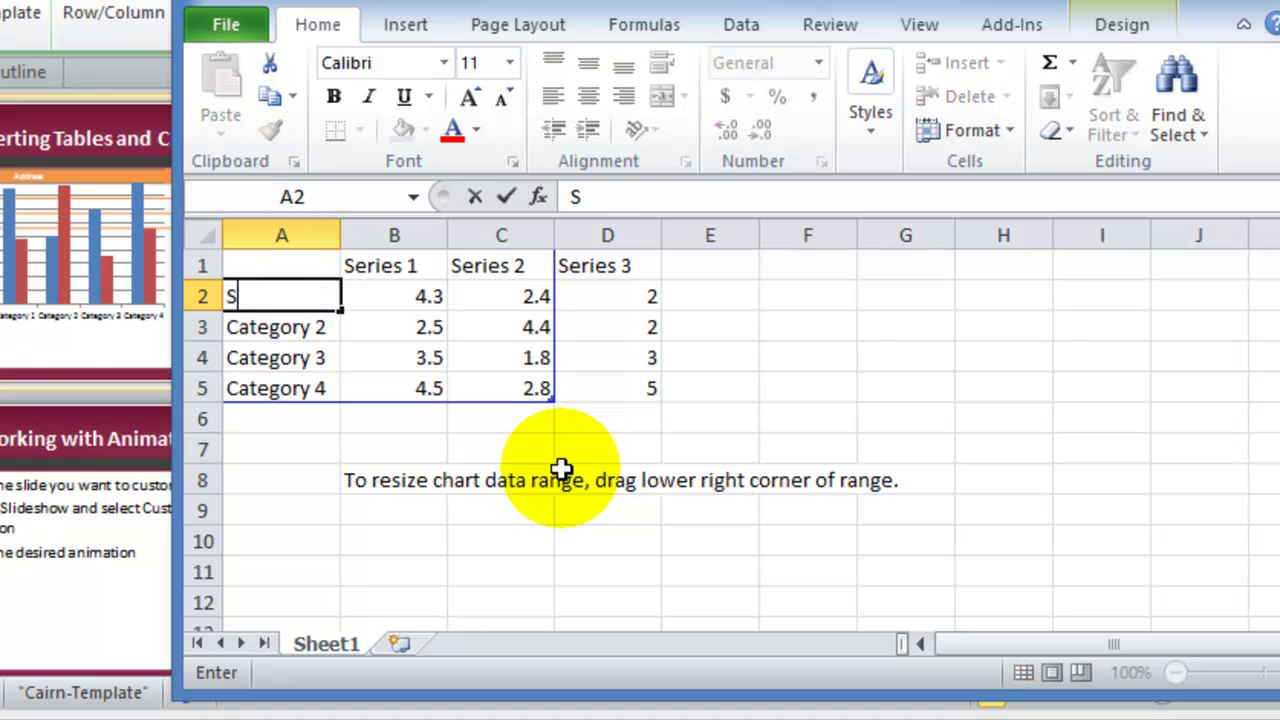
click(673, 197)
text(1)
click(313, 327)
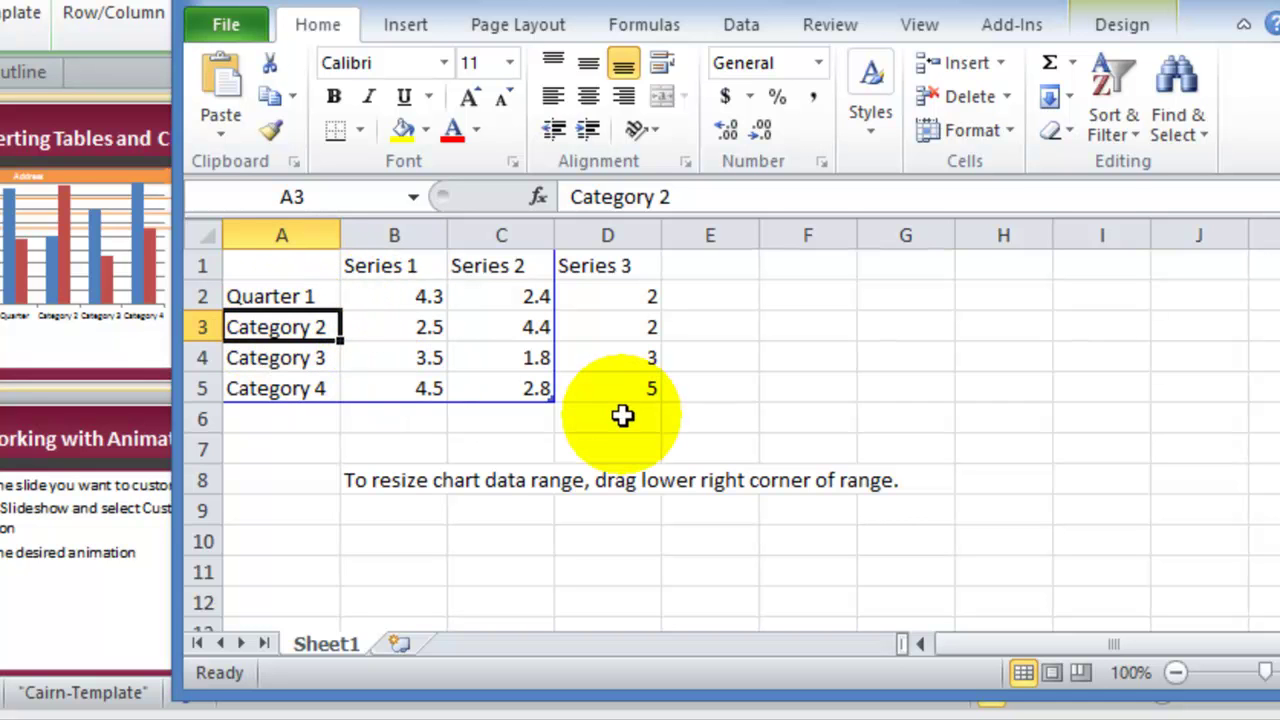
text(Quarter)
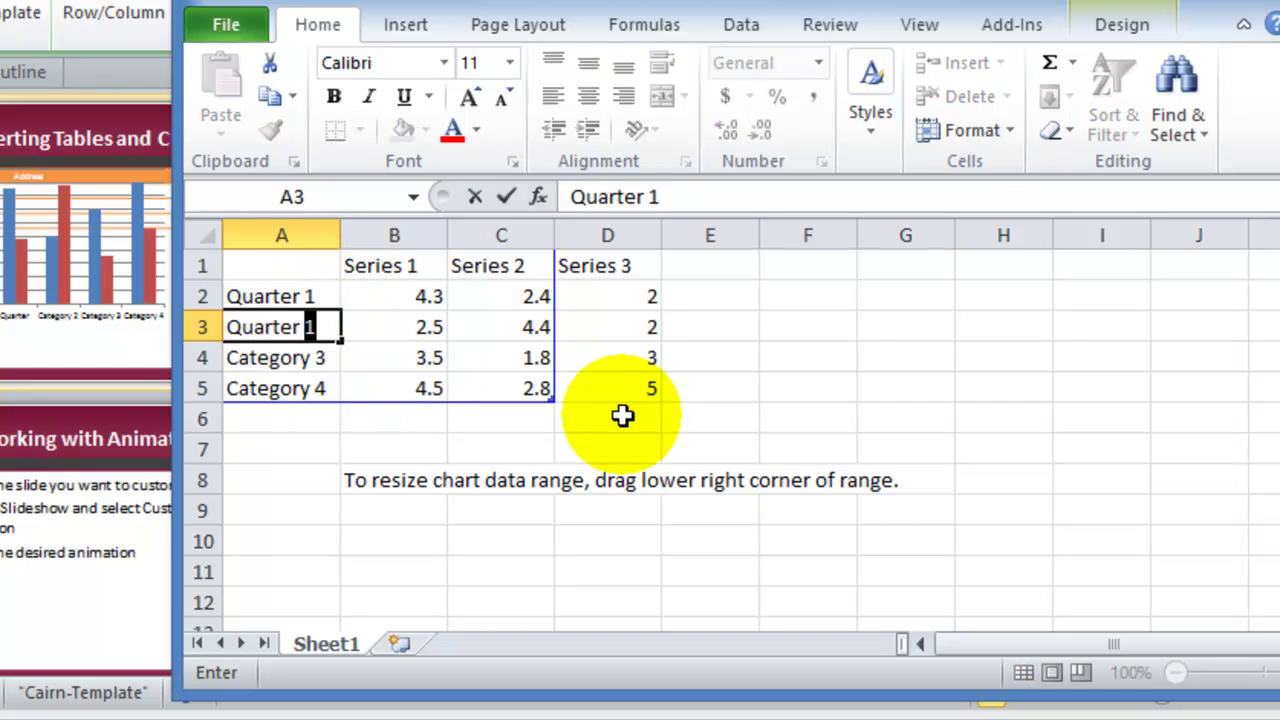
text( 2)
Step: Close the Excel data sheet and move the chart lower on the slide
drag(240, 357, 530, 358)
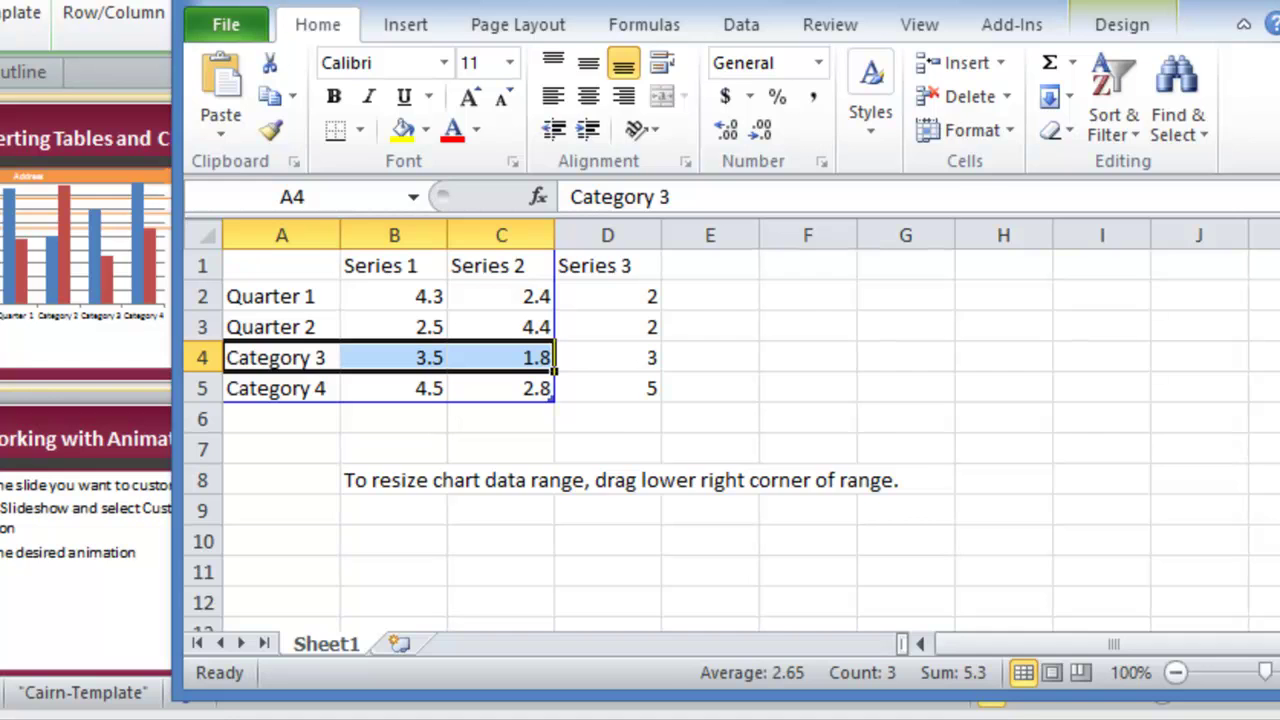
key(alt+F4)
click(1034, 545)
click(966, 445)
drag(966, 445, 1010, 570)
Step: Delete the Name and Address table from slide 12
click(1185, 298)
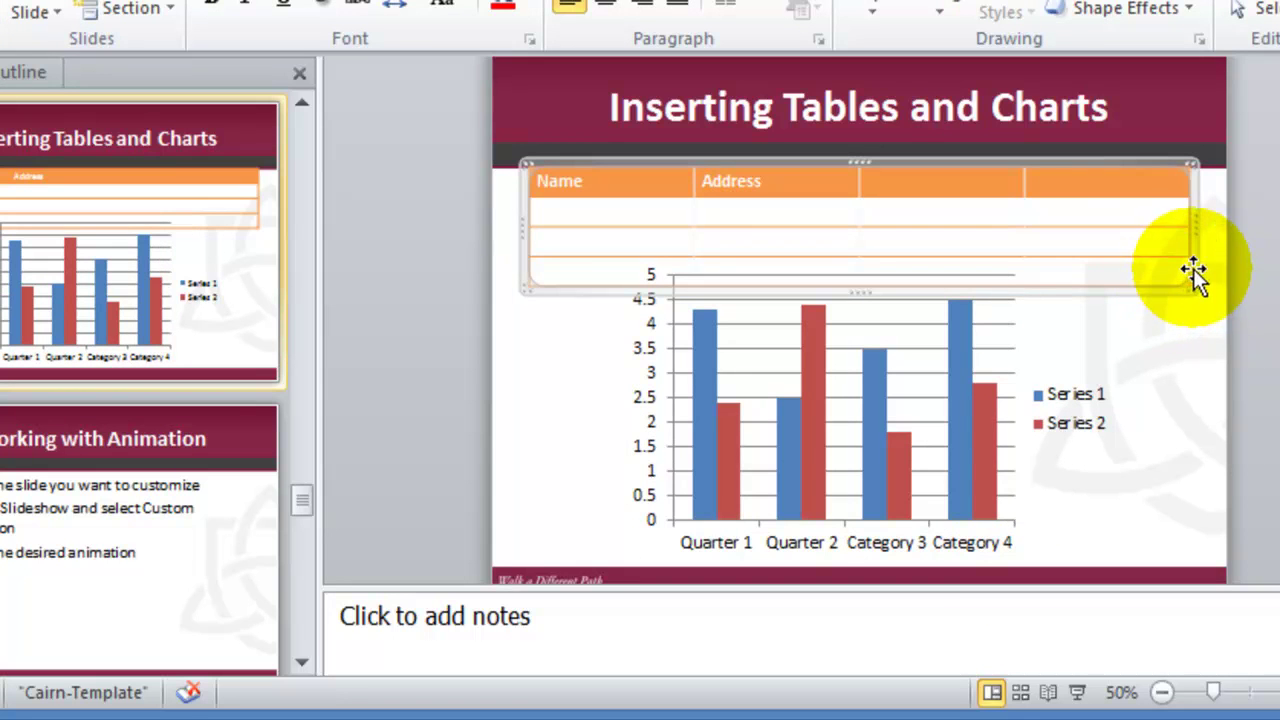
key(Delete)
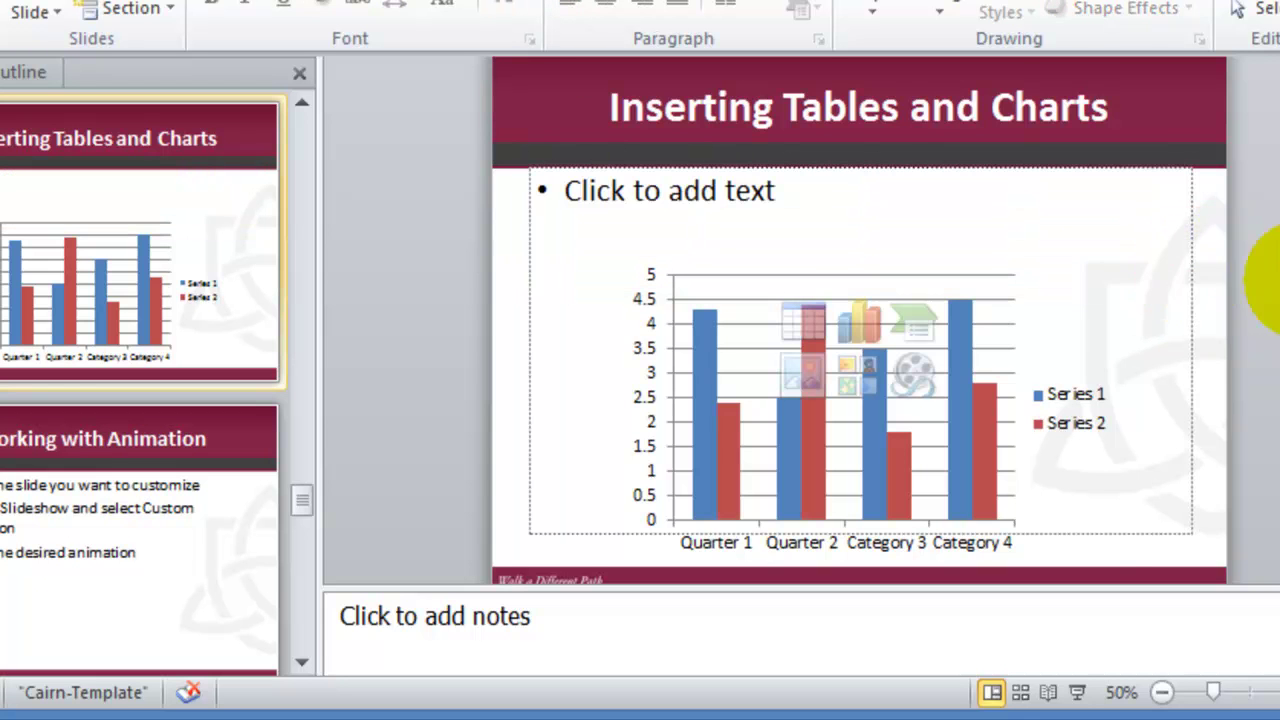
click(995, 515)
click(1213, 529)
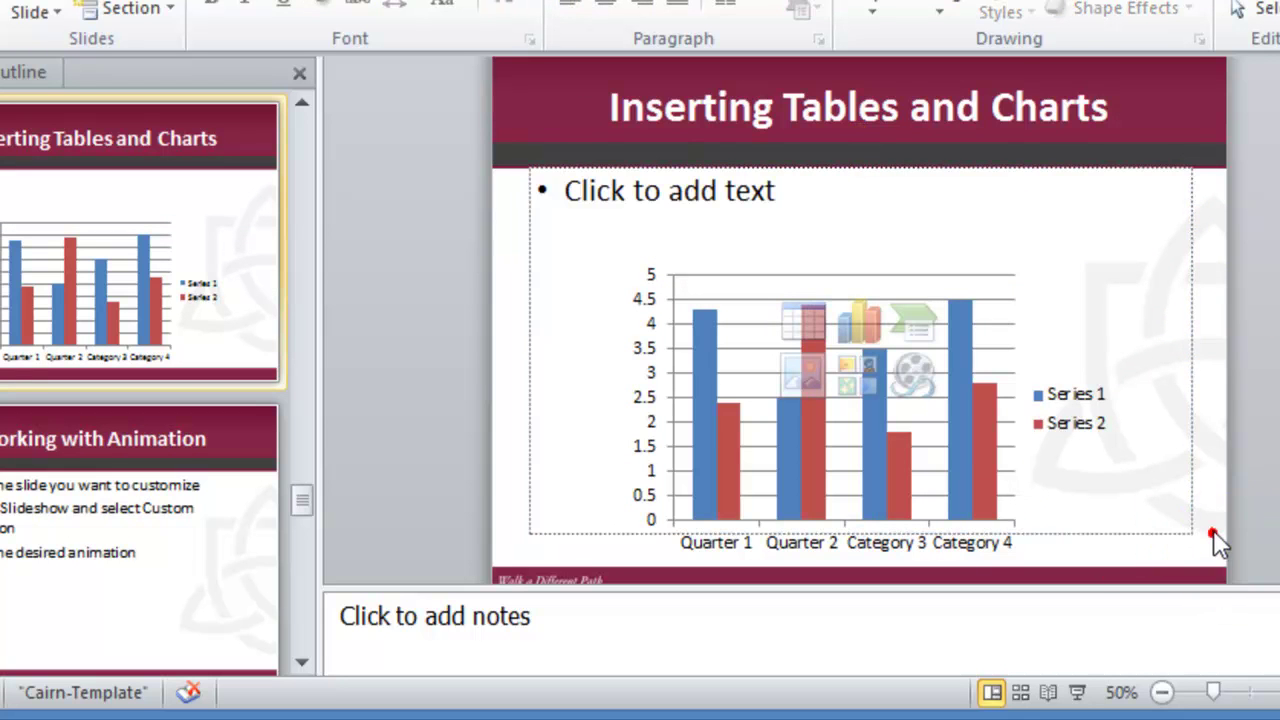
click(826, 445)
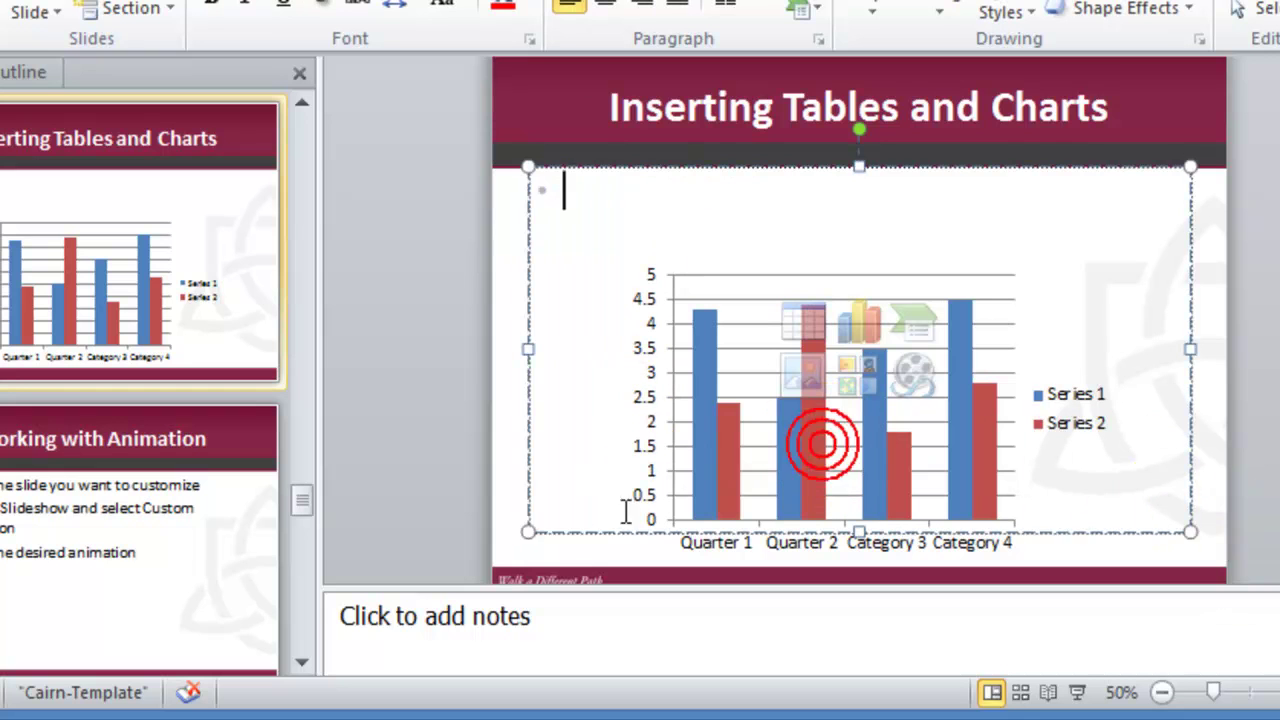
click(551, 543)
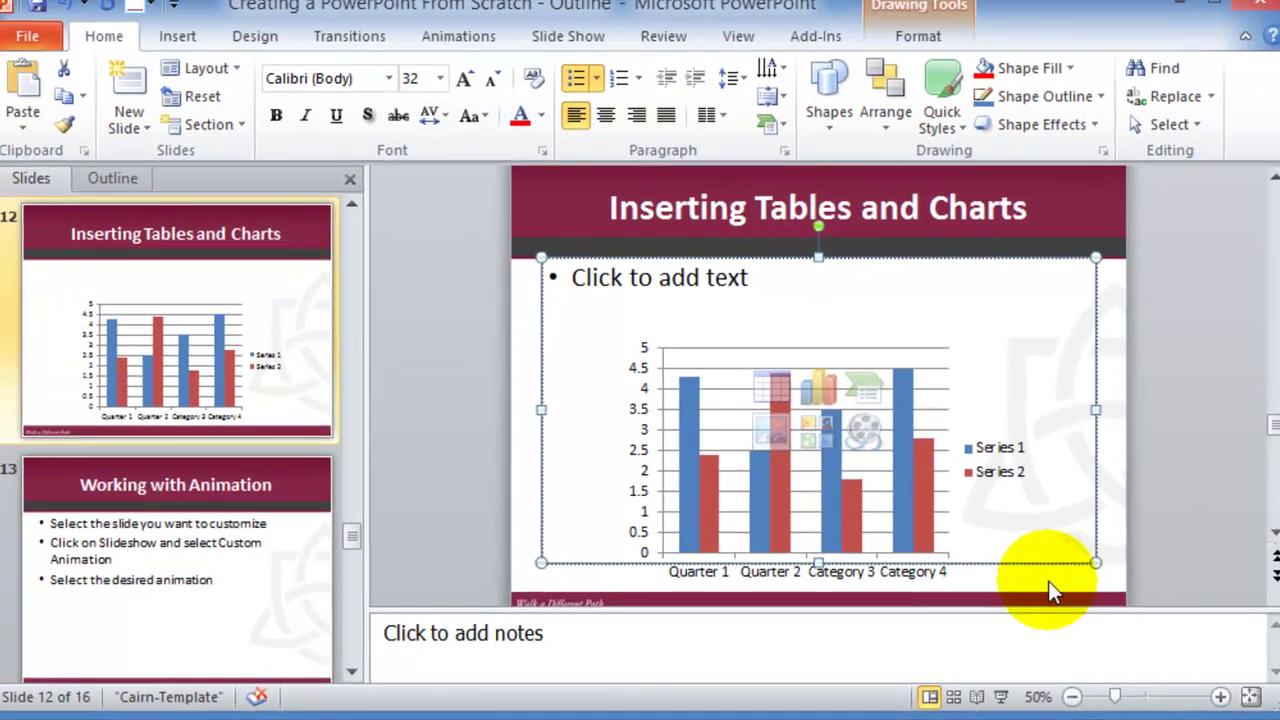
Step: Enlarge the chart up and to the right to fill the content area
click(1088, 205)
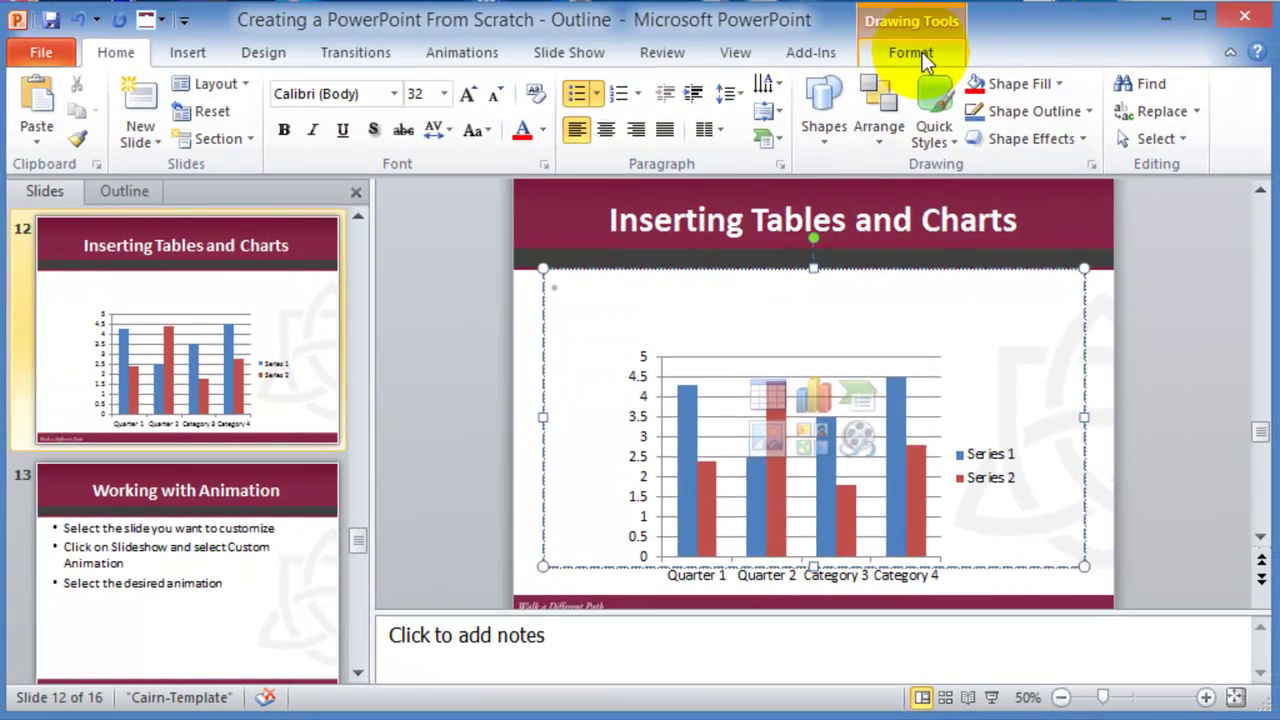
click(1023, 343)
drag(1025, 341, 1086, 283)
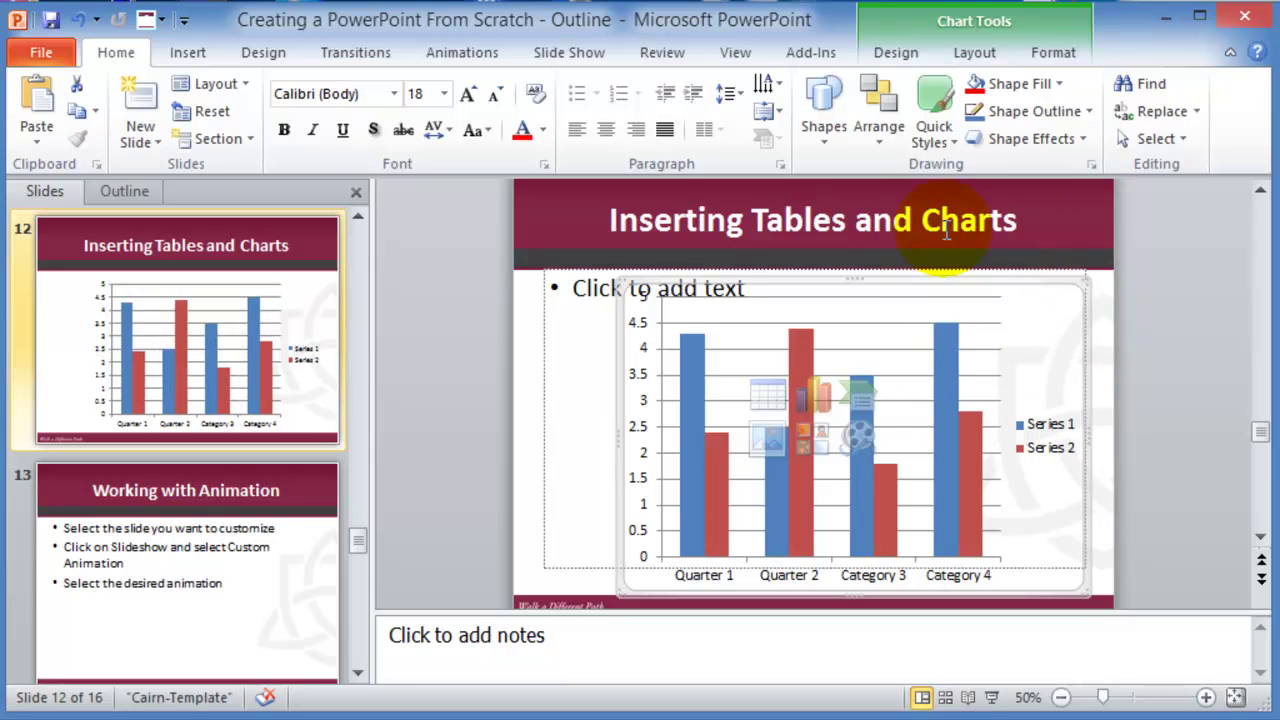
Step: Apply a new colour style to the chart from the Chart Styles gallery
click(898, 53)
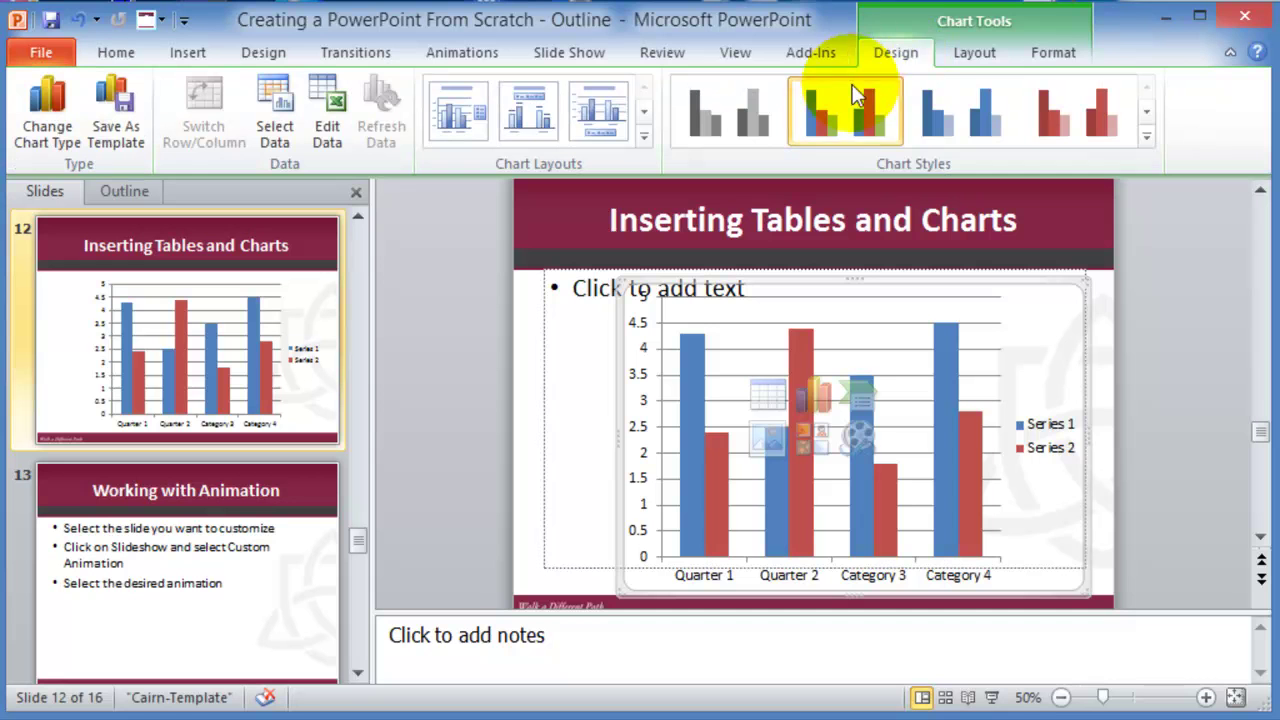
click(1146, 135)
click(727, 190)
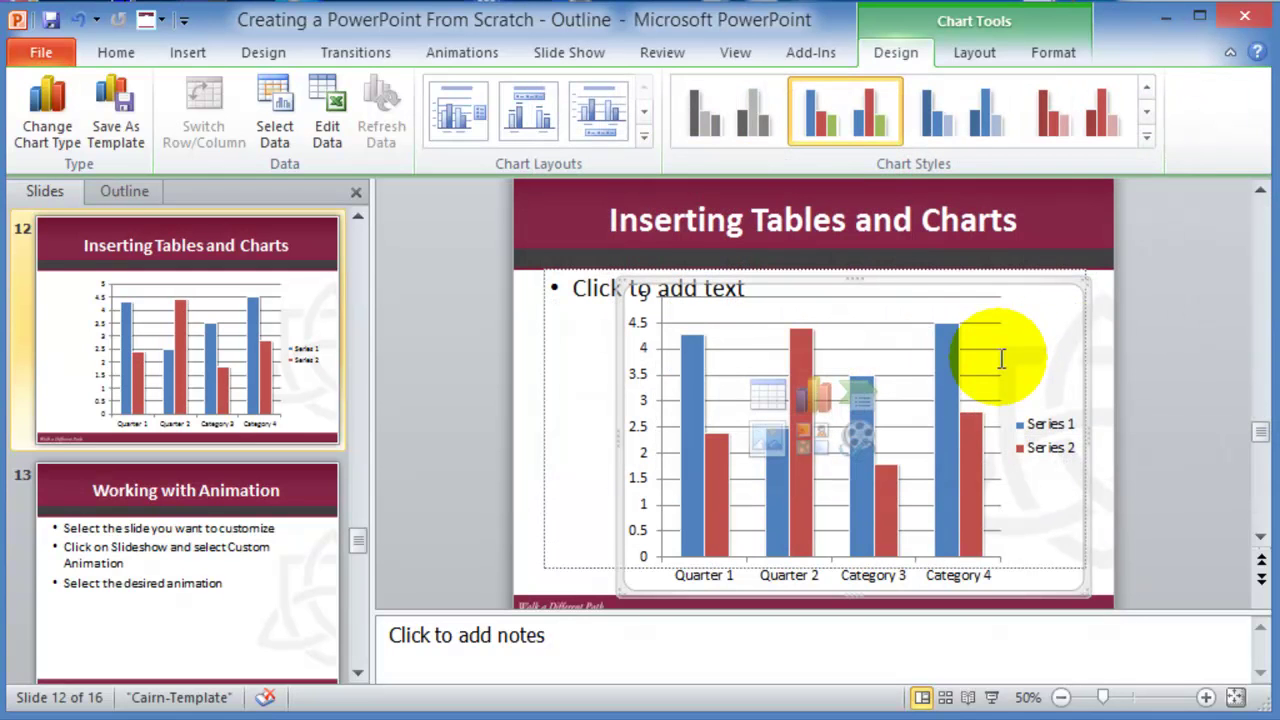
Step: Apply the chart layout with data labels on the bars and a bottom legend
click(540, 126)
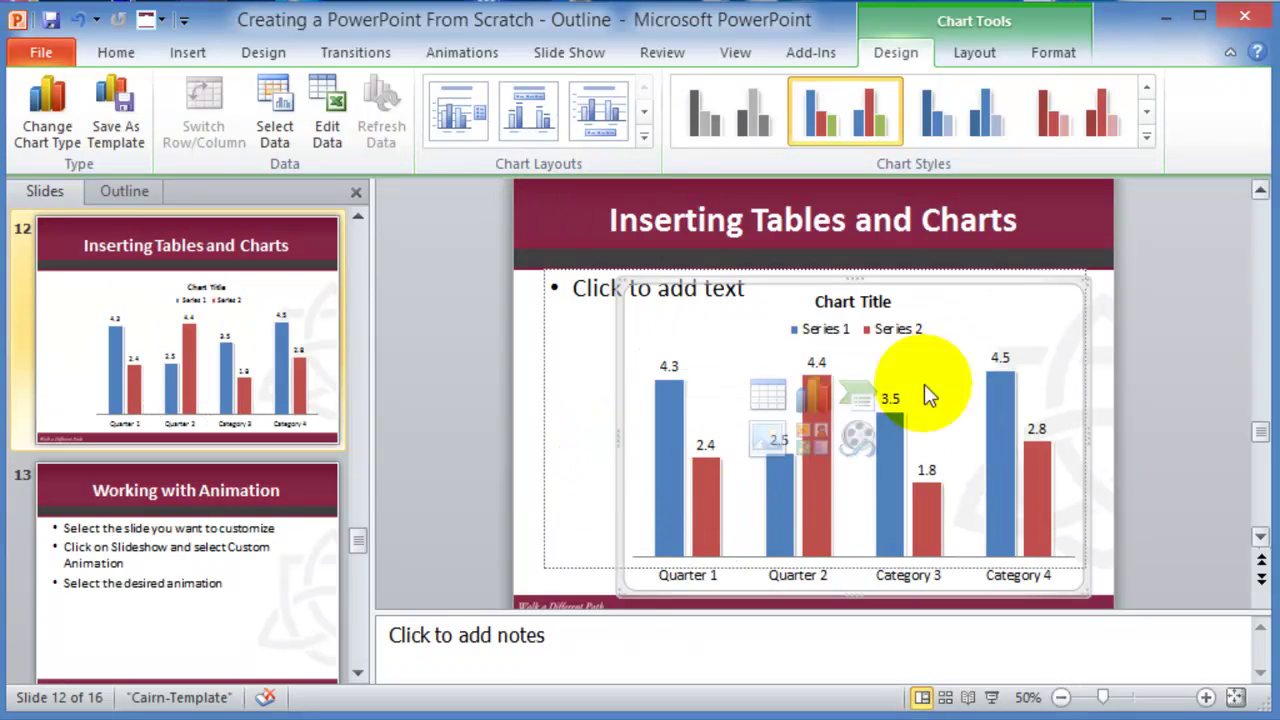
click(644, 138)
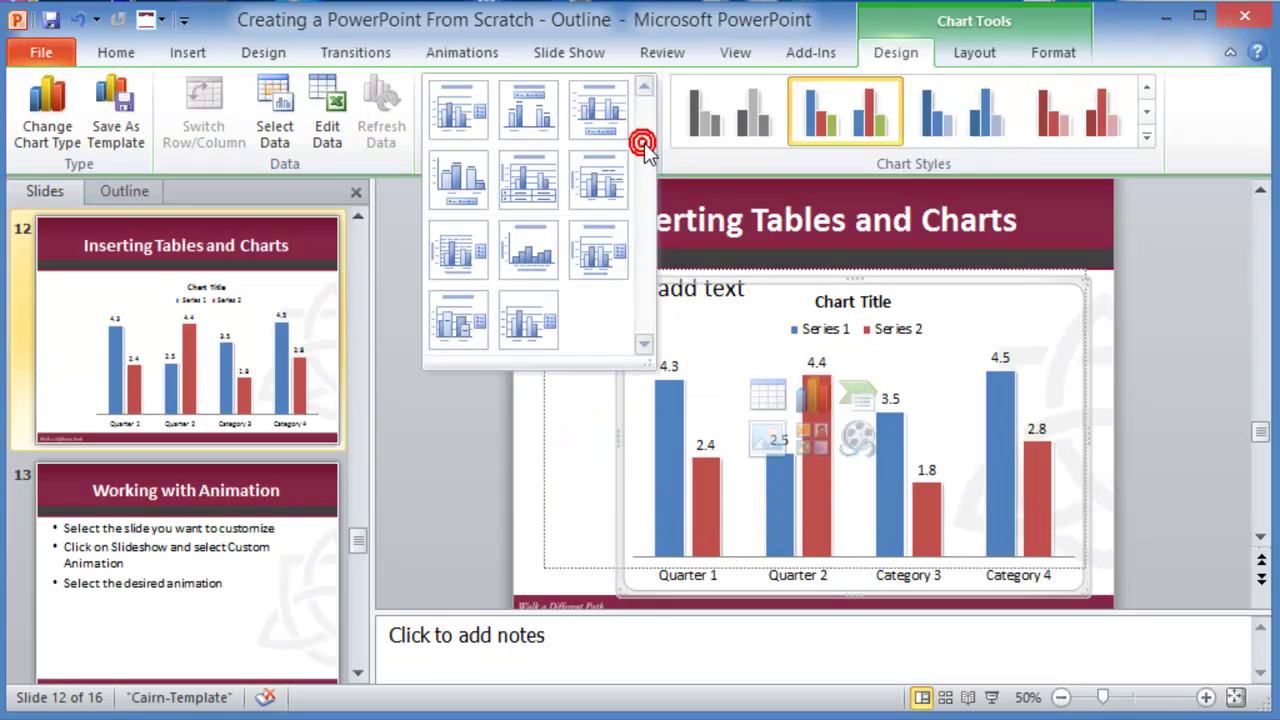
click(529, 250)
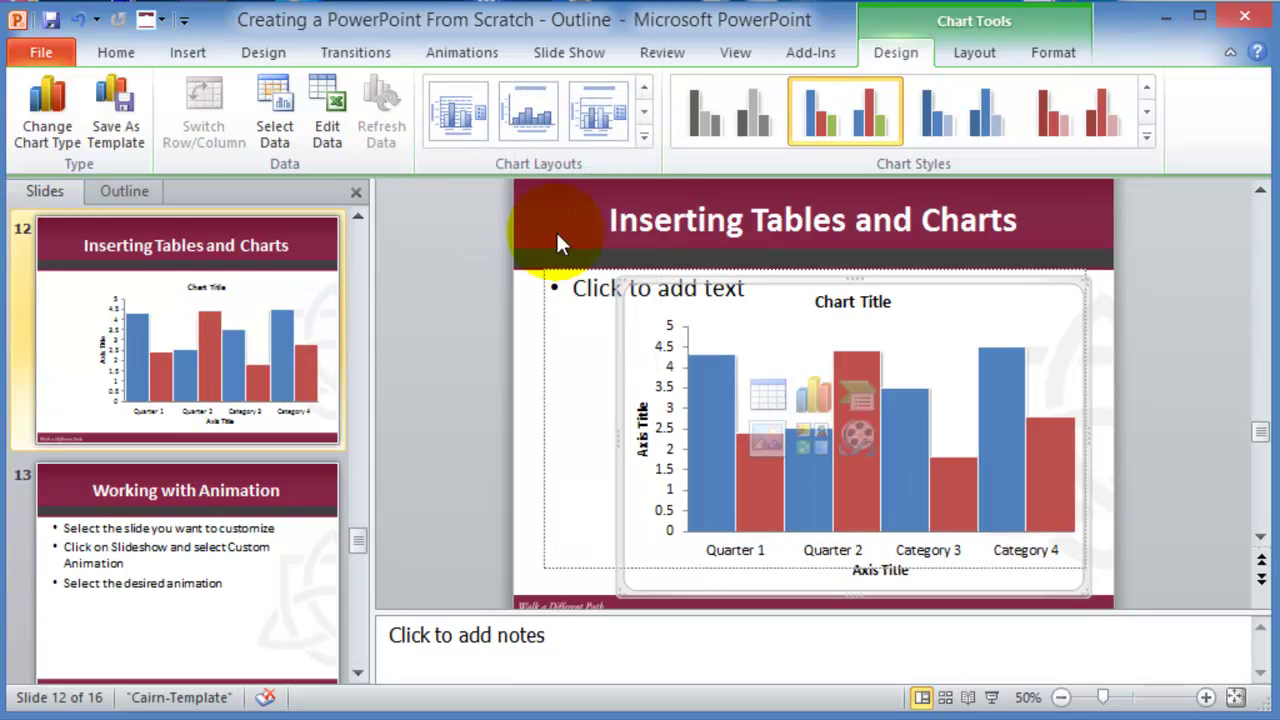
click(646, 135)
click(460, 186)
Step: Show a data table of Series 1 and Series 2 values below the chart
click(958, 274)
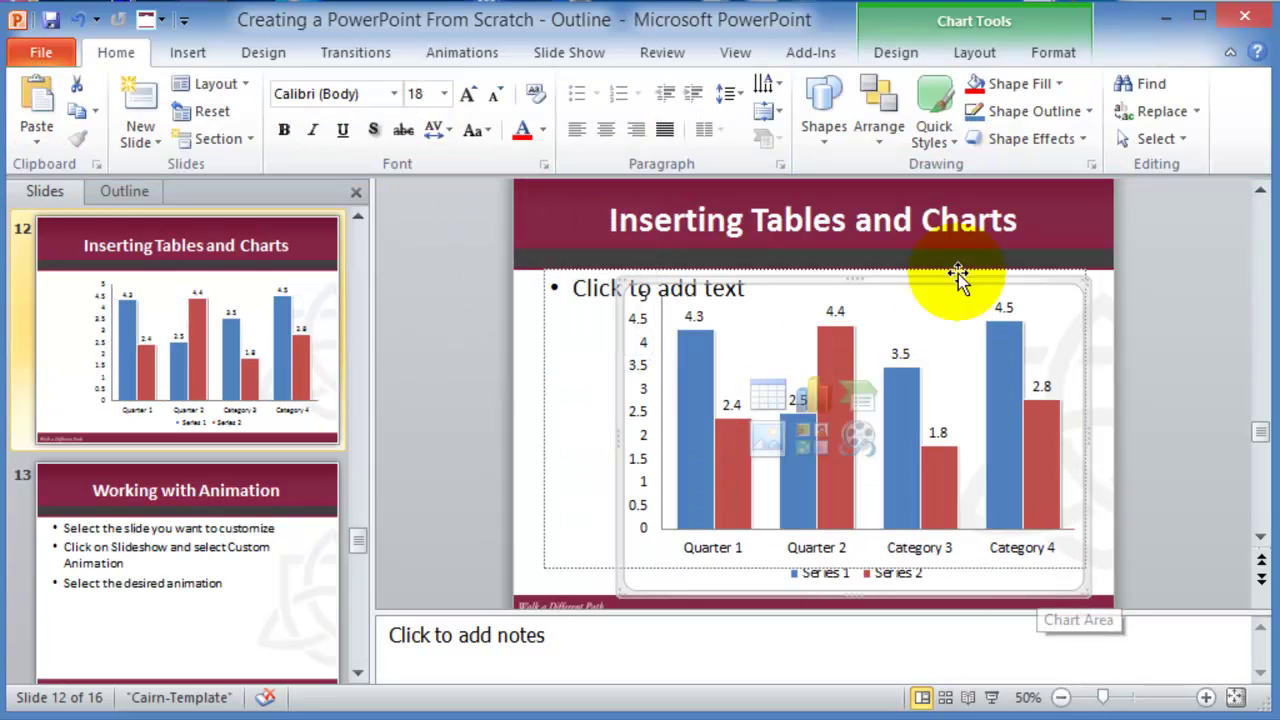
click(972, 56)
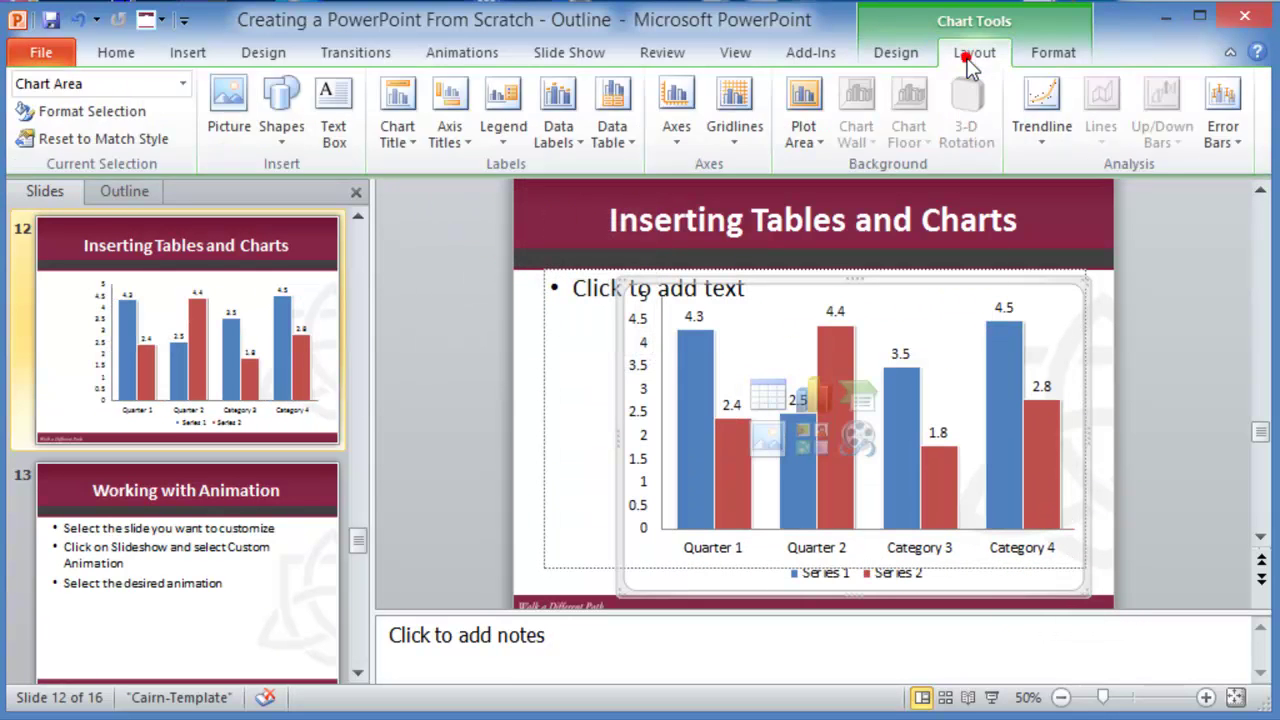
click(505, 144)
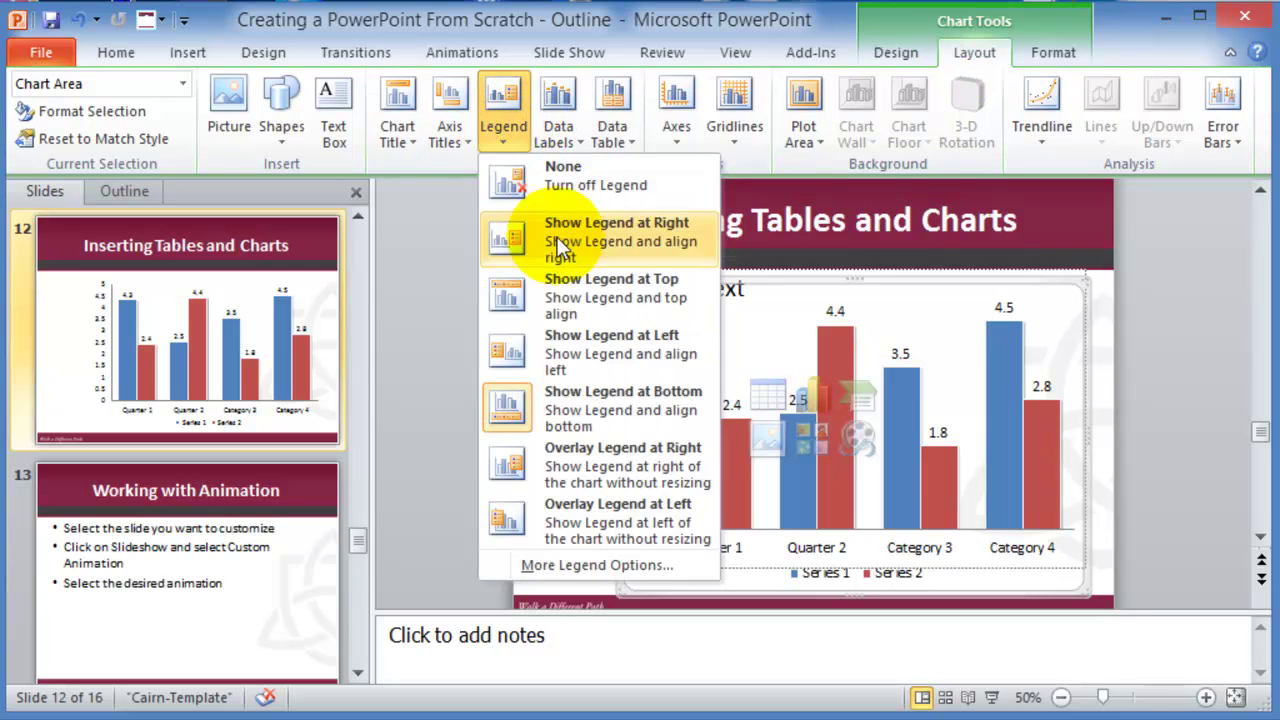
click(449, 120)
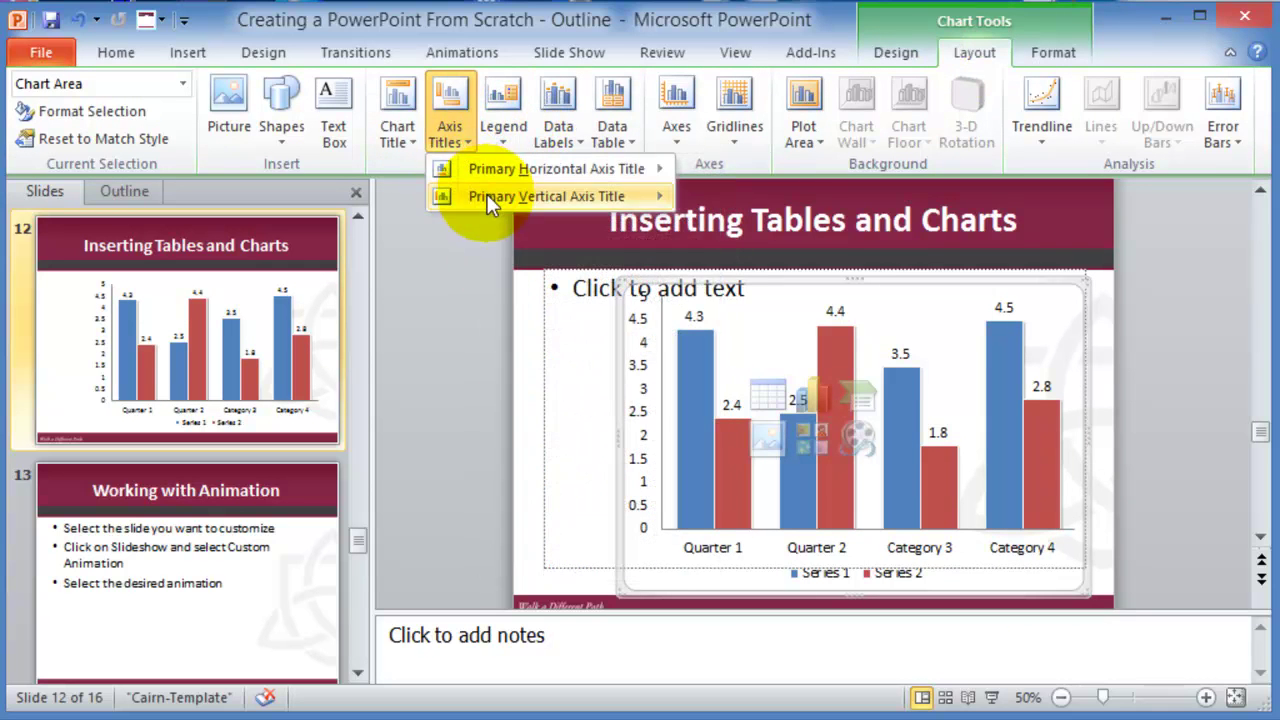
mouse_move(487, 196)
click(613, 130)
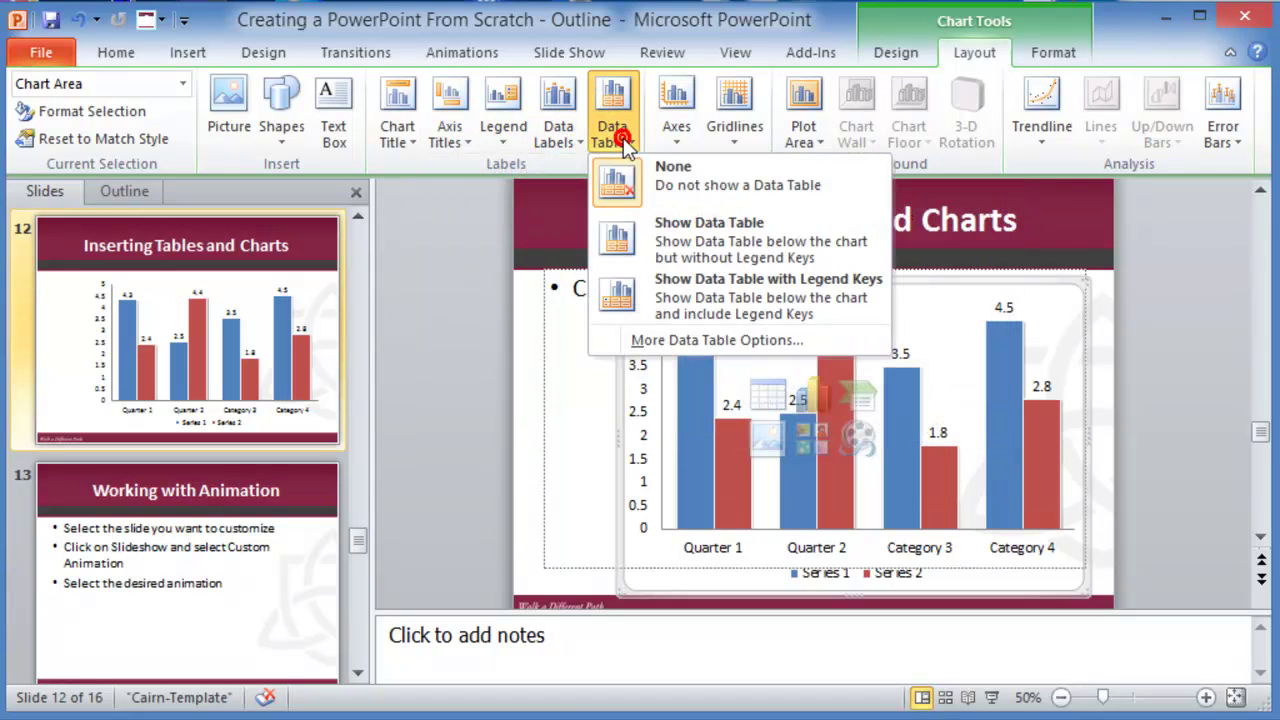
click(650, 238)
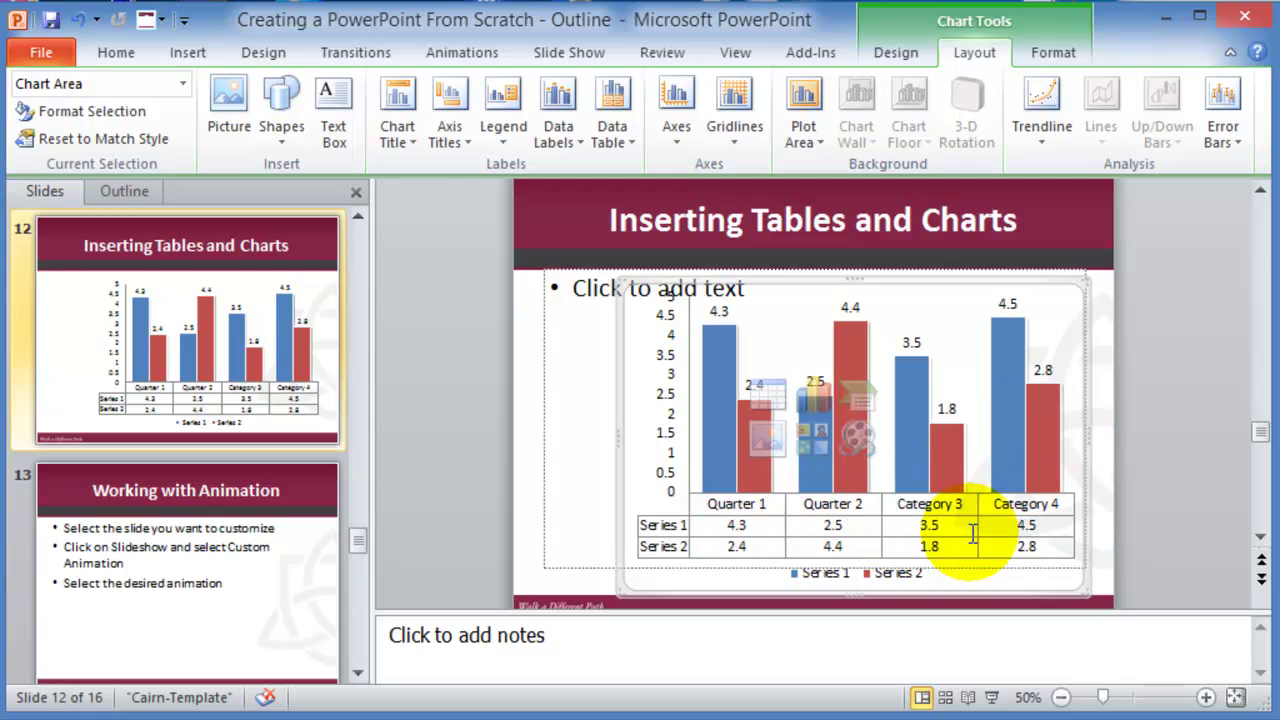
Step: Delete the empty text placeholder from slide 12
click(1053, 52)
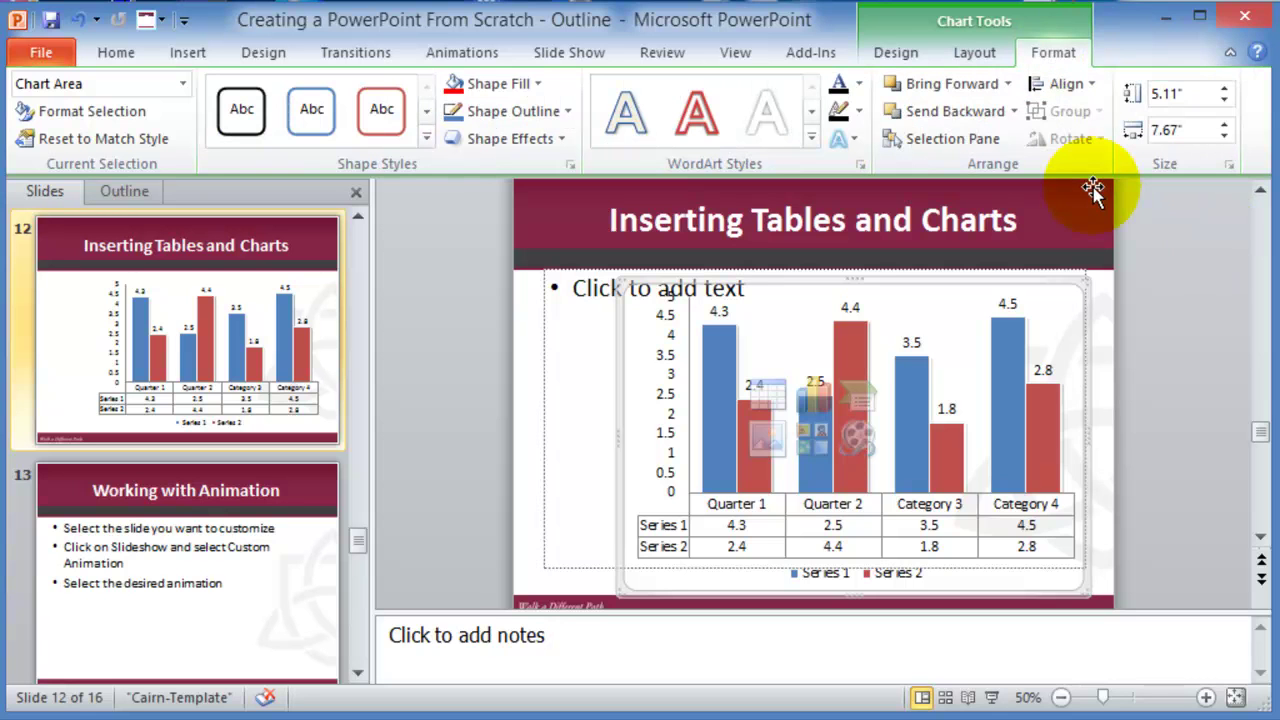
click(588, 450)
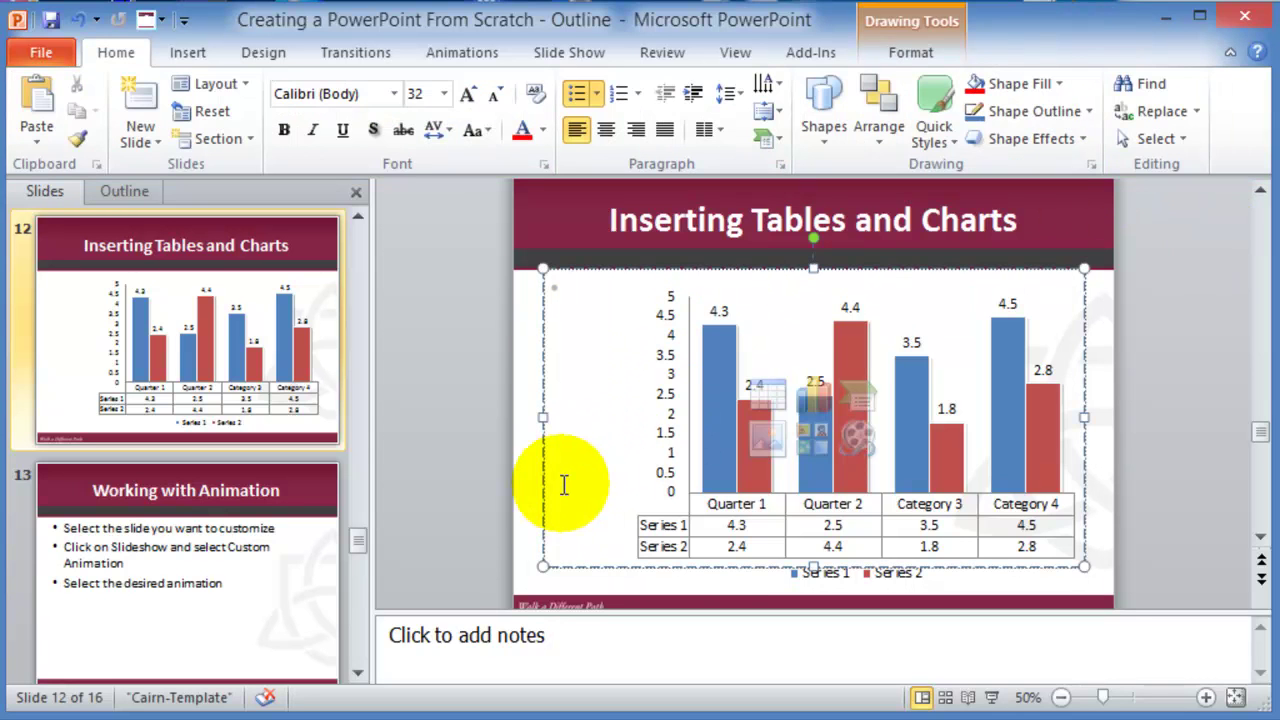
click(541, 546)
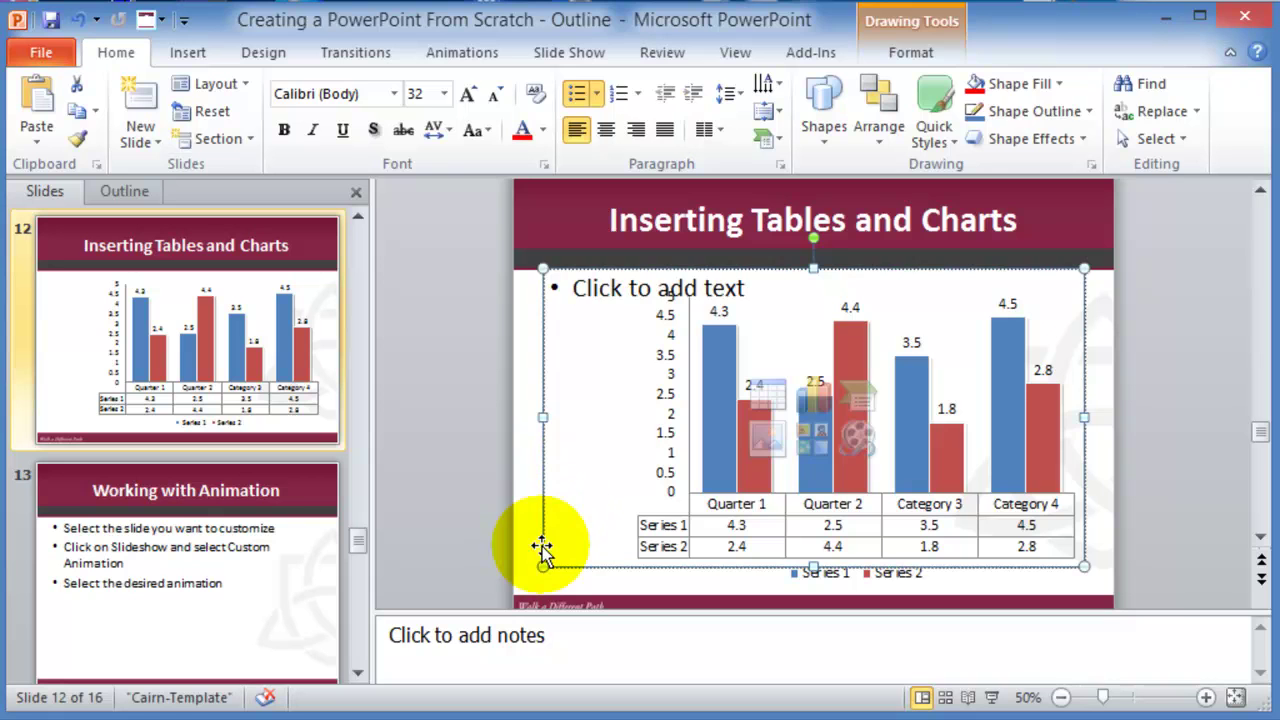
key(Delete)
Step: Drag the column chart's left edge outward to widen it across the slide
click(677, 490)
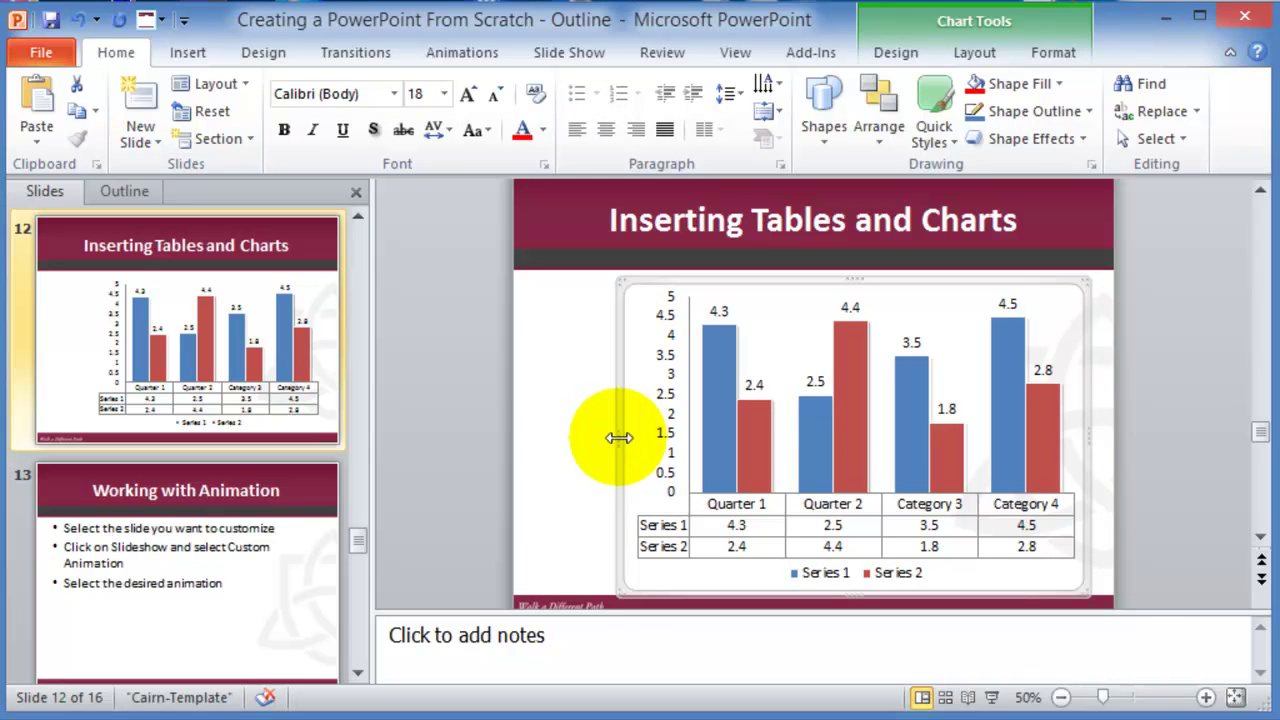
drag(620, 437, 555, 436)
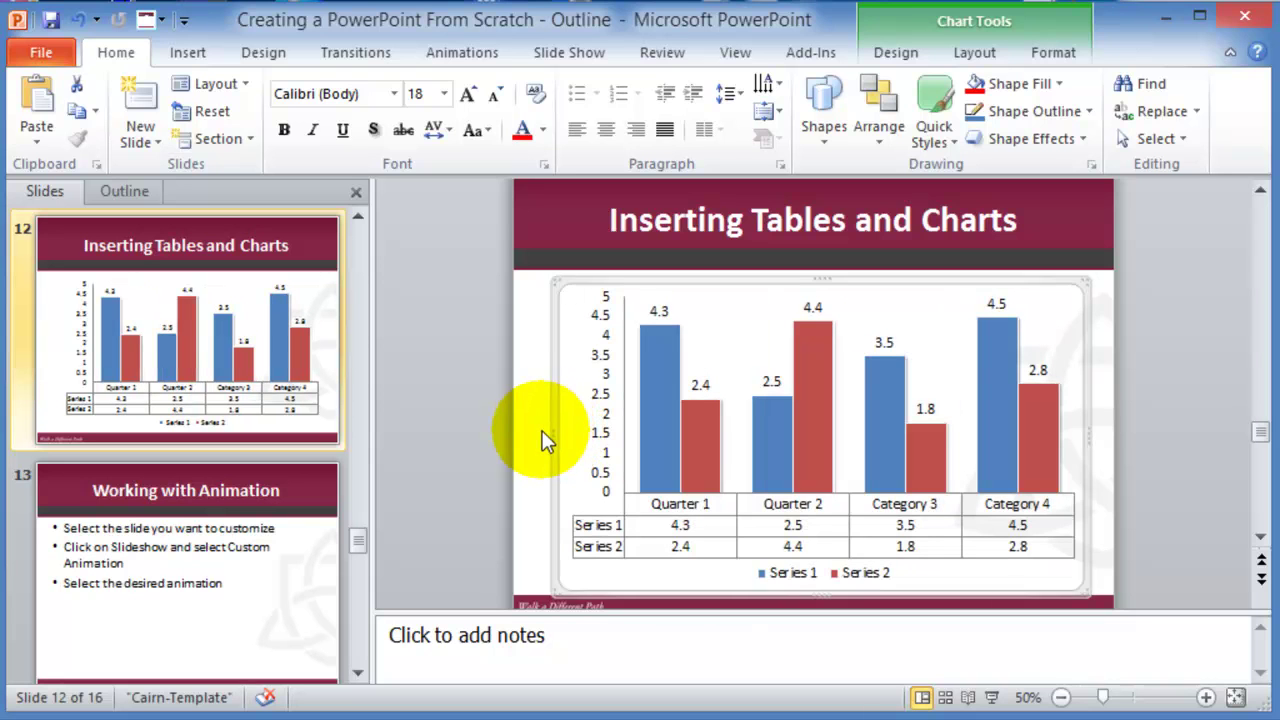
click(538, 432)
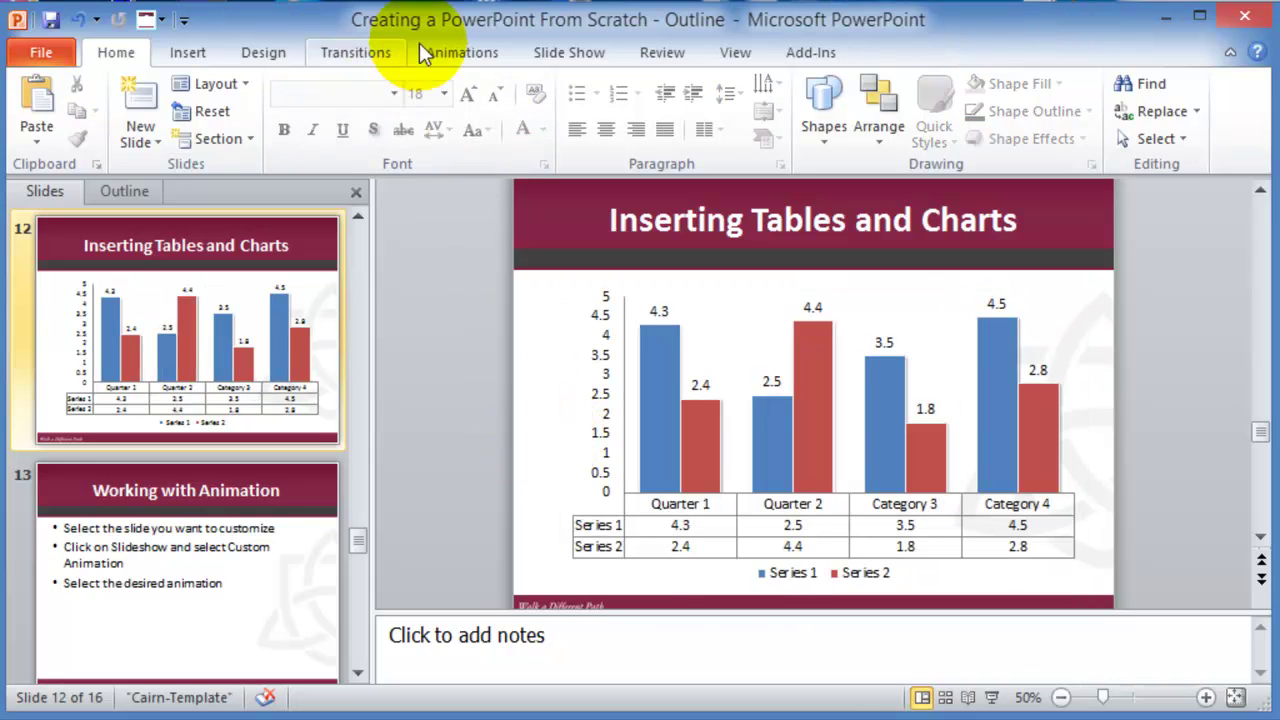
click(986, 510)
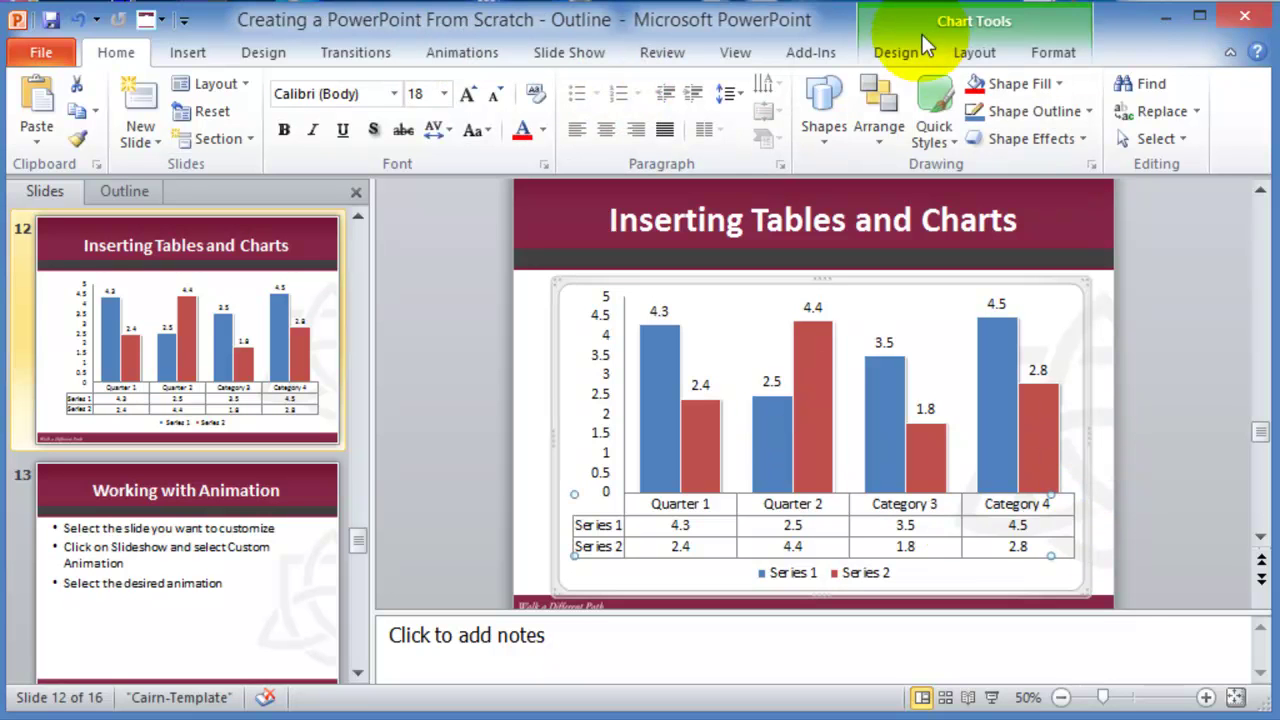
click(1086, 357)
double_click(1086, 357)
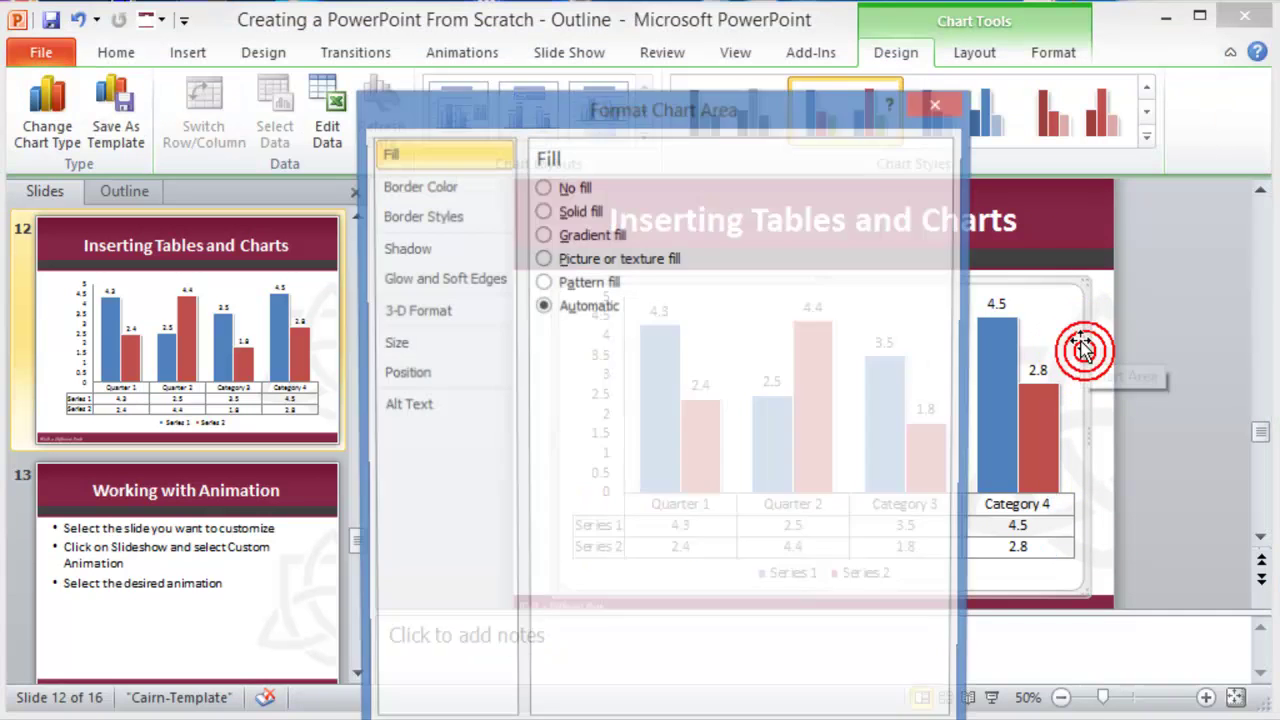
click(955, 52)
click(918, 52)
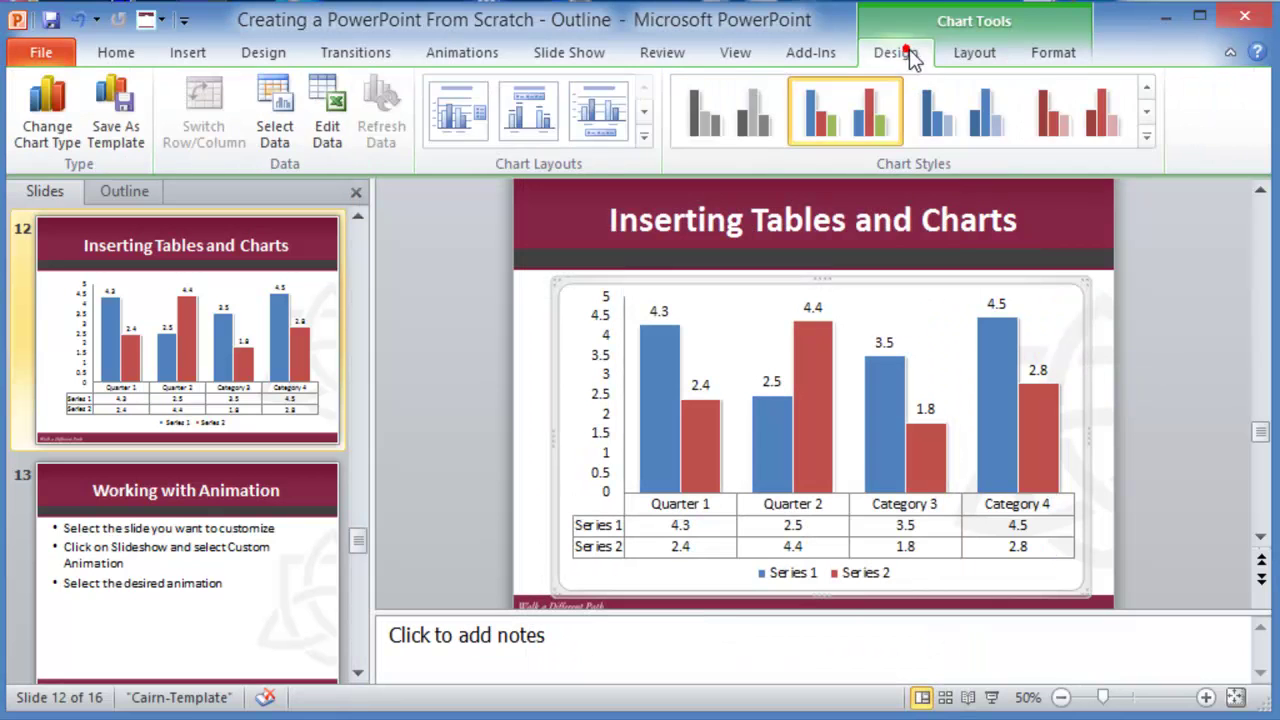
click(975, 60)
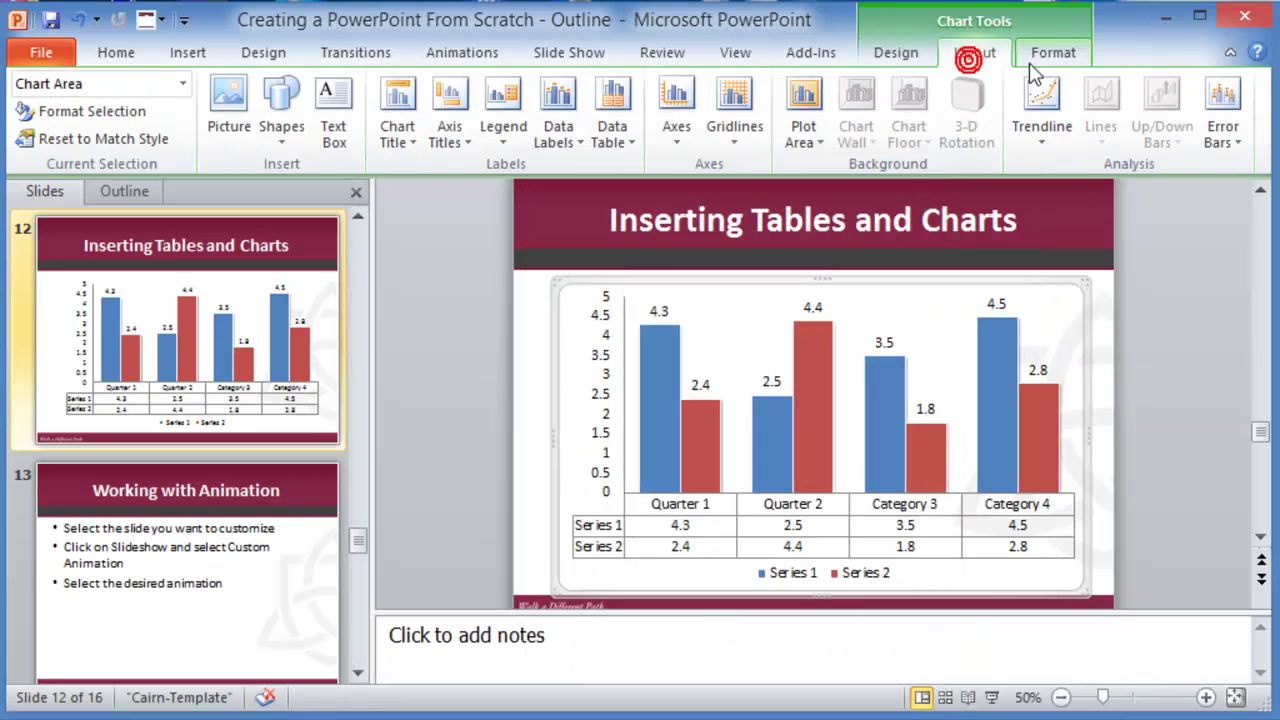
click(1053, 52)
click(1105, 465)
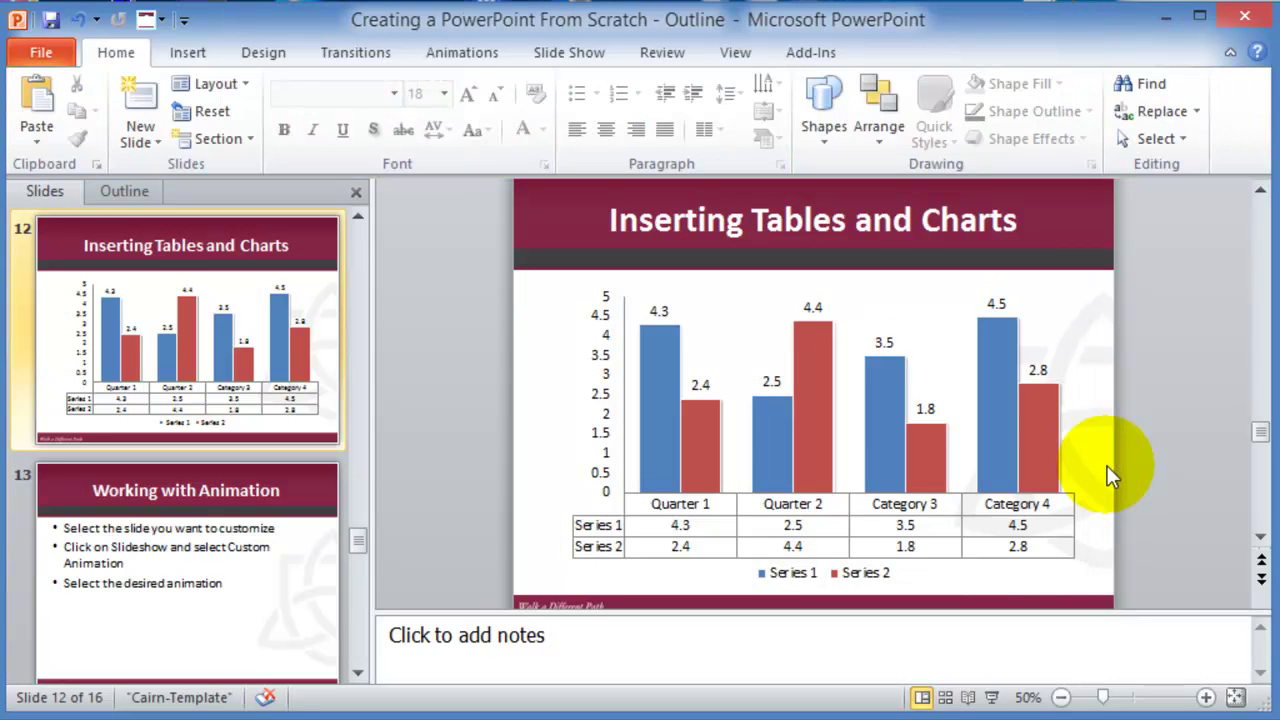